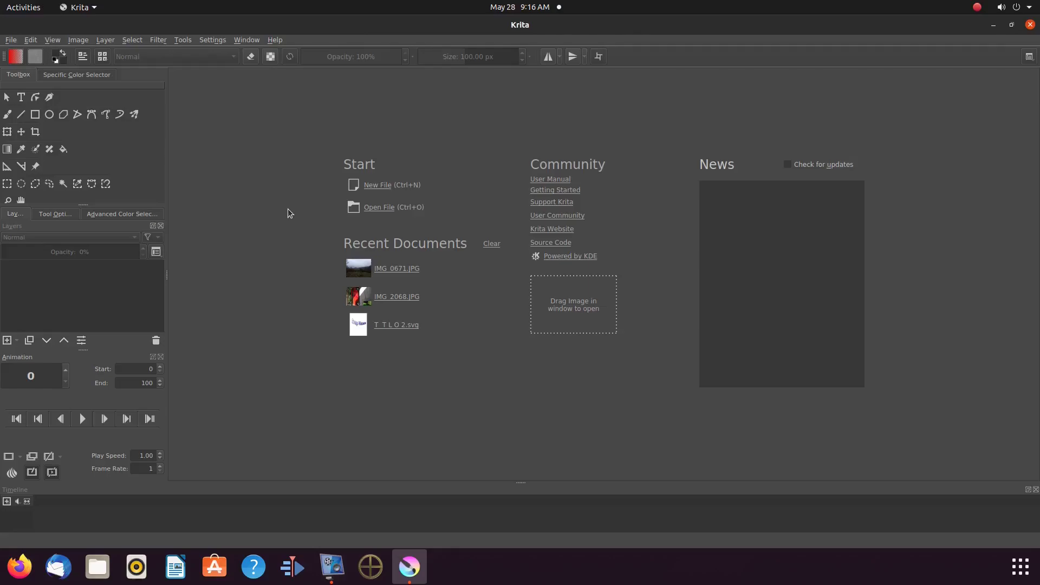
Step: Create a new document at the default 1920 × 1080 size with a white background
click(374, 185)
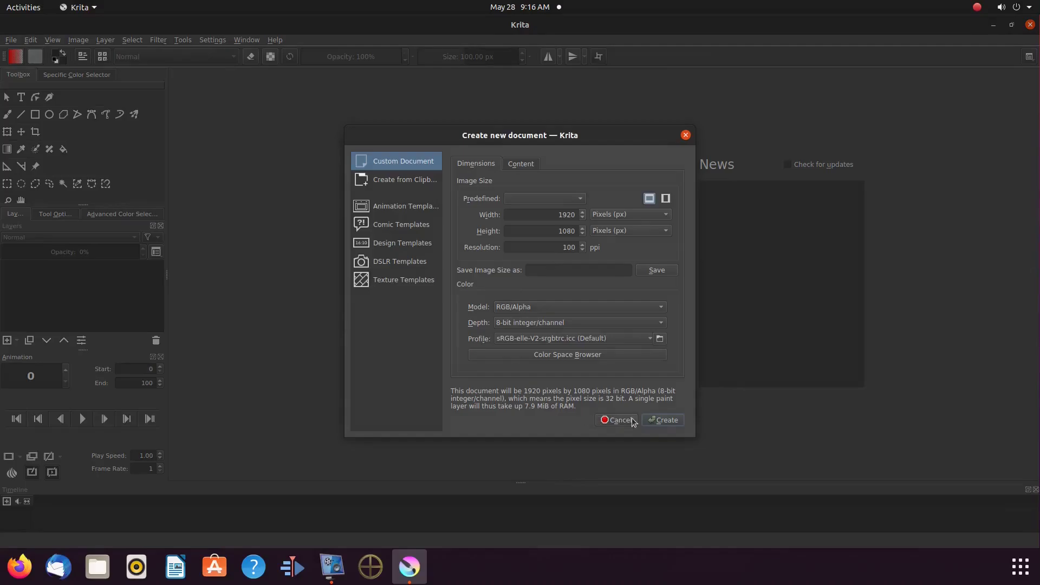
click(617, 421)
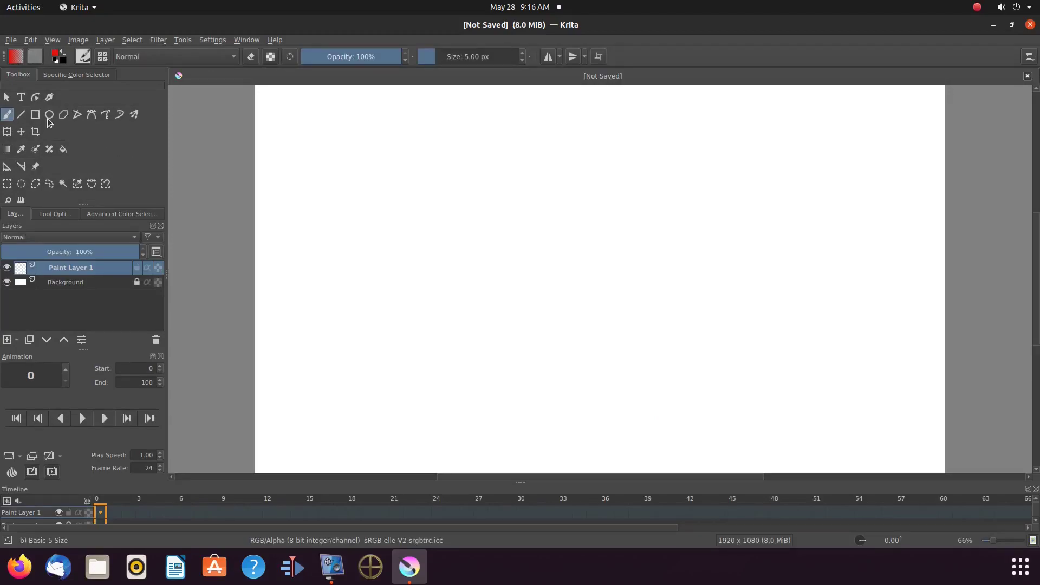
Step: Draw a text box near the canvas top left and replace its placeholder with 'This Is Redfeather'
click(22, 98)
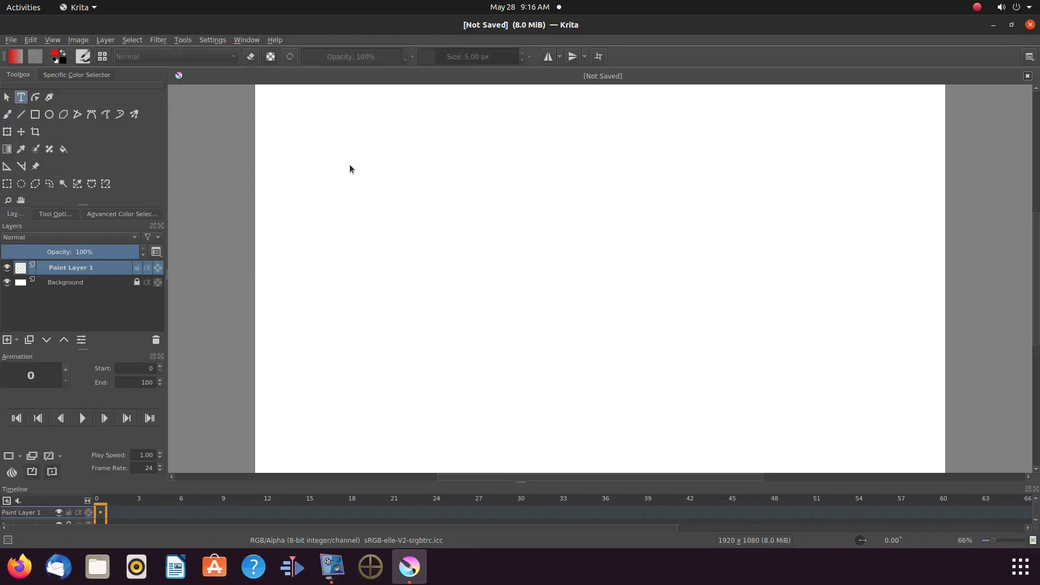
mouse_move(349, 165)
mouse_down()
mouse_move(587, 270)
mouse_move(842, 319)
mouse_up()
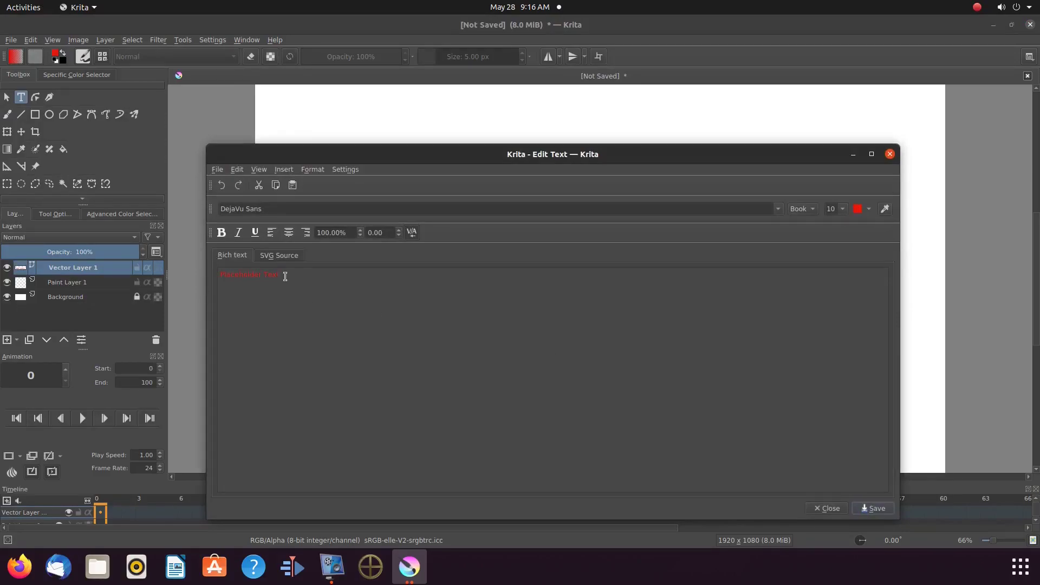
drag(280, 275, 218, 275)
text(This is Redfeather)
drag(722, 157, 755, 209)
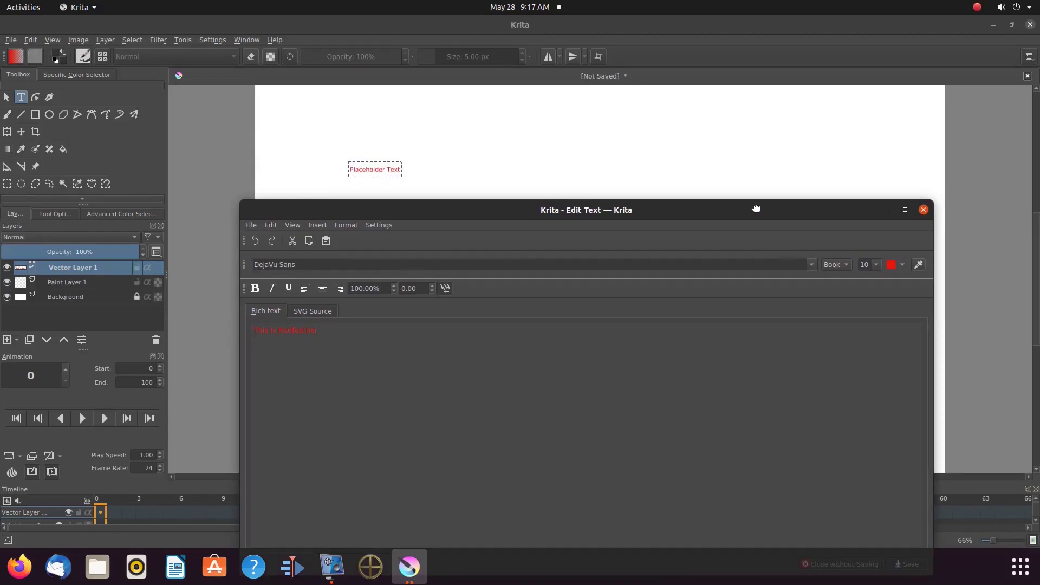
drag(756, 210, 851, 185)
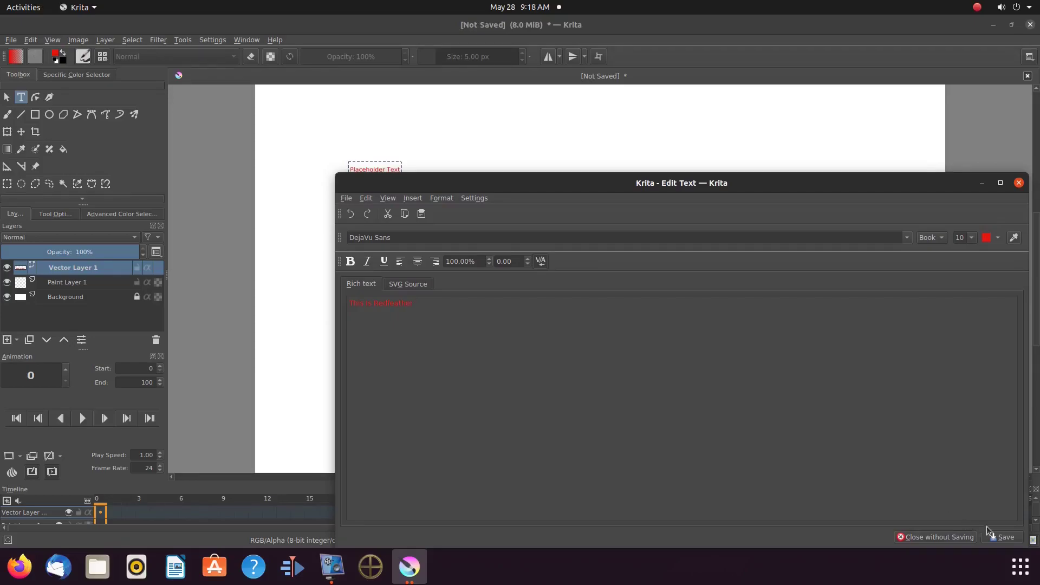
Step: Apply the text, resize all of 'This Is Redfeather' to 72 pt, and close the text editor
click(1005, 539)
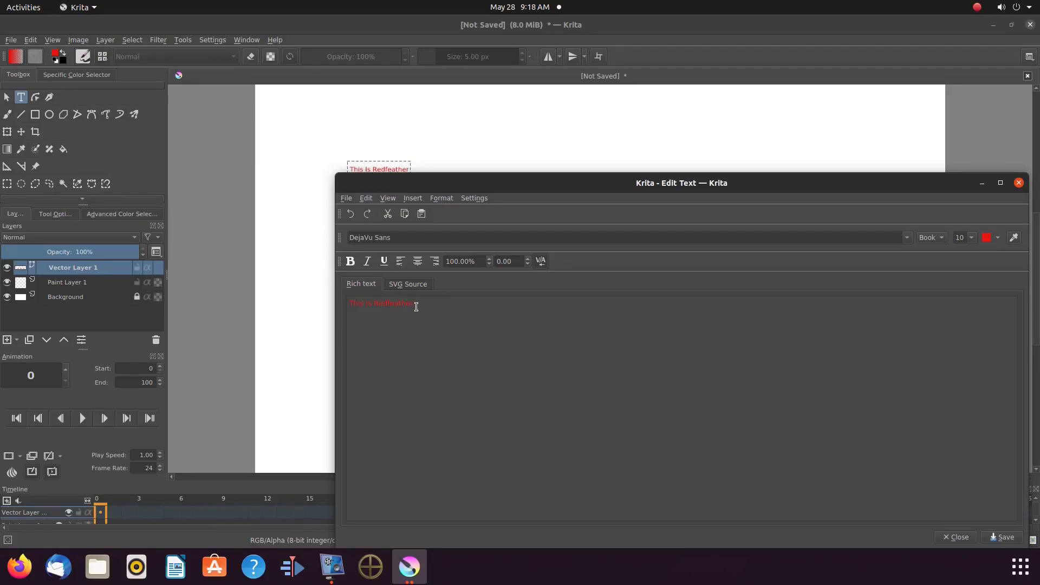
drag(416, 307, 348, 304)
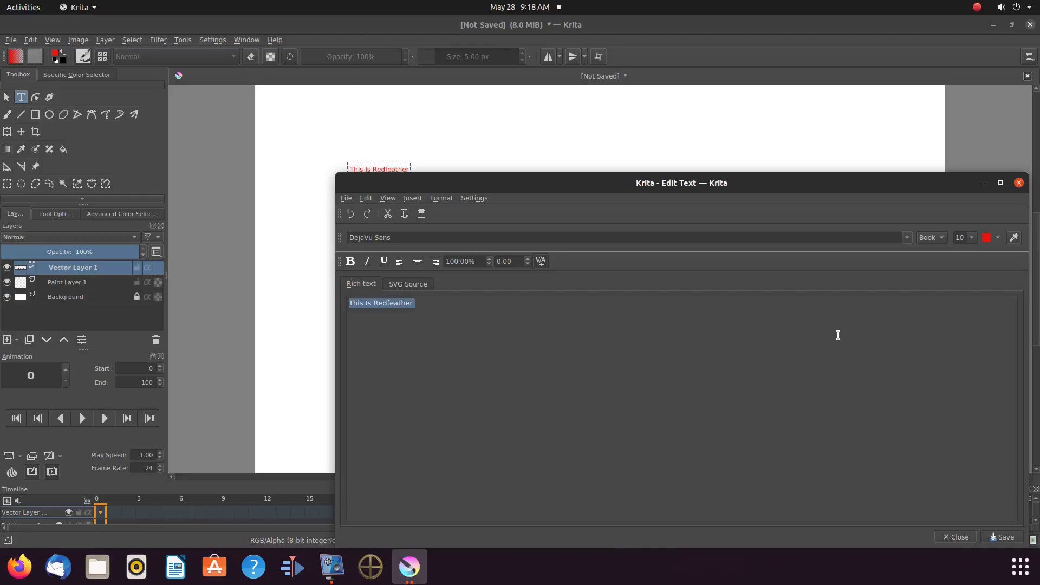
click(971, 238)
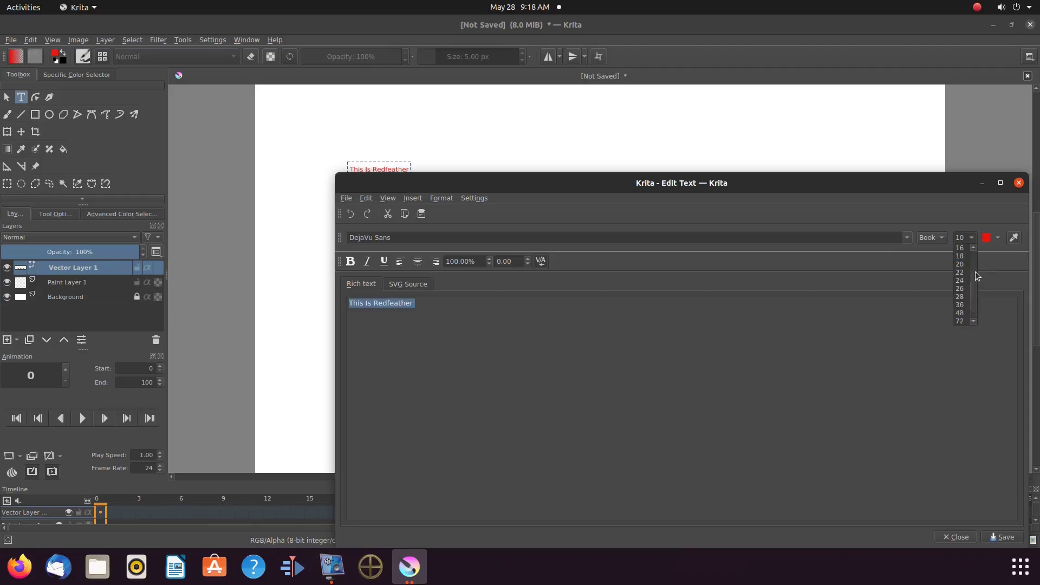
click(963, 323)
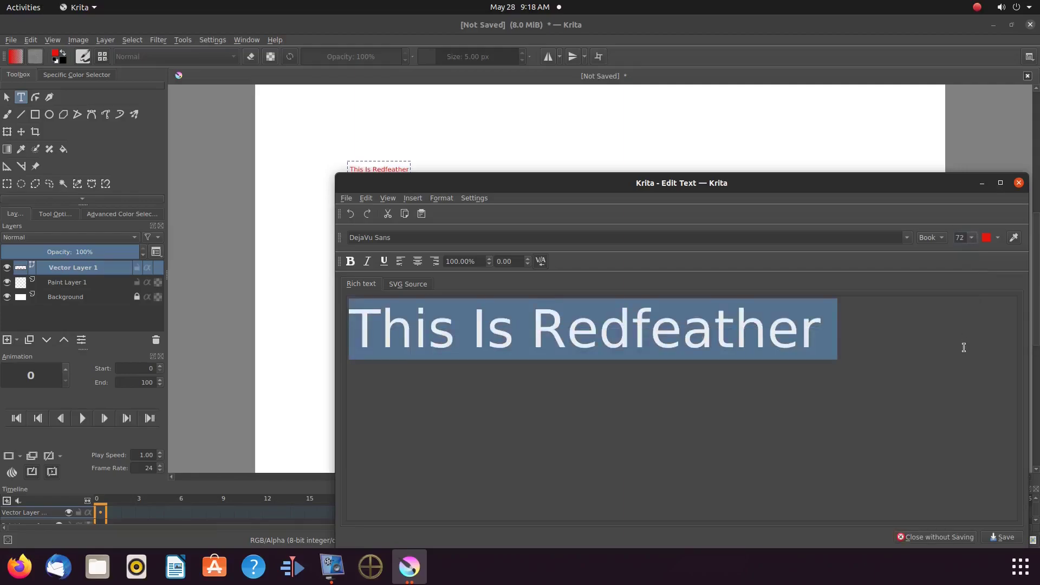
click(1011, 541)
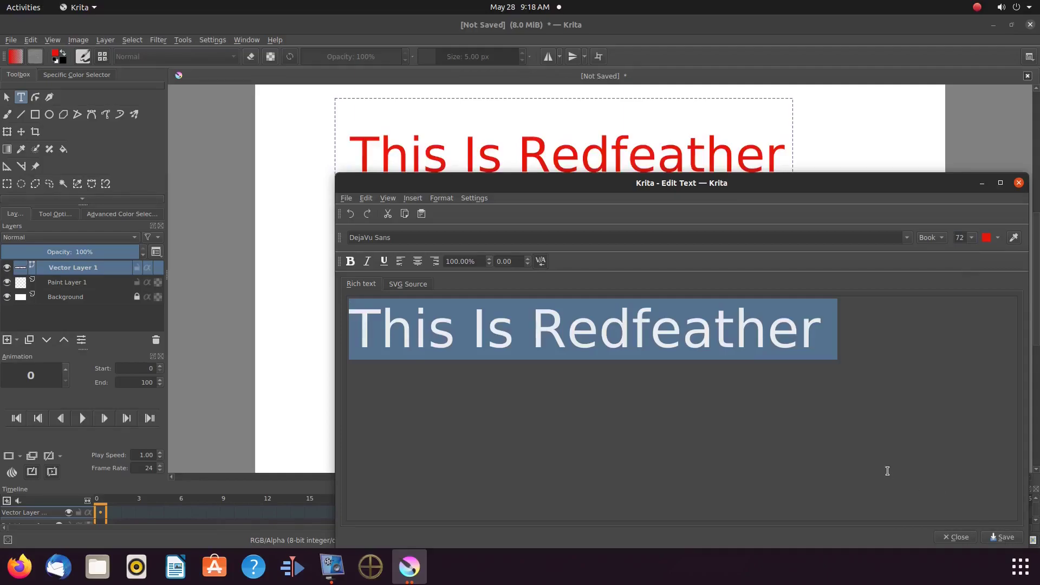
click(955, 538)
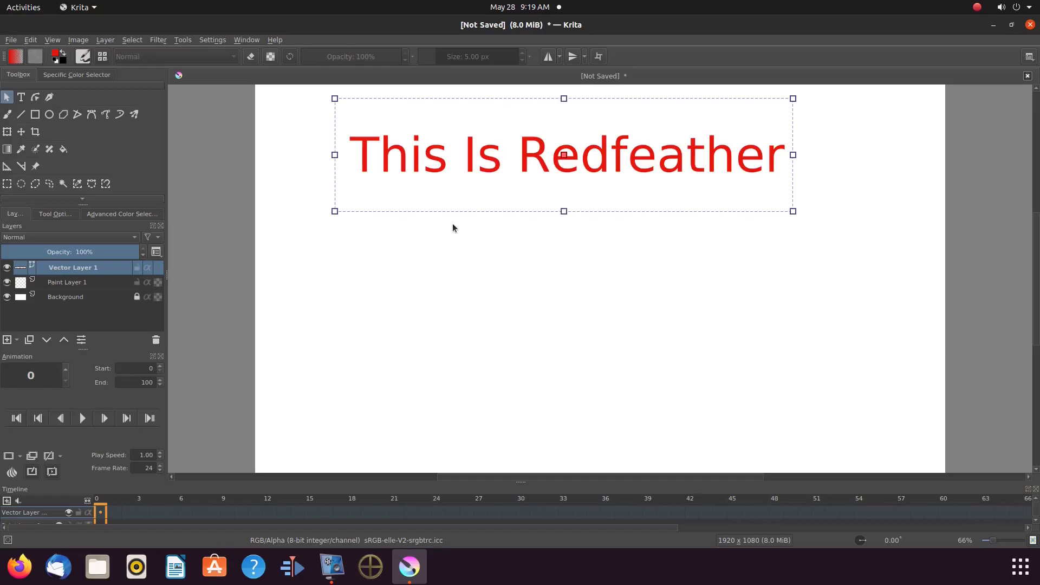
double_click(493, 160)
double_click(493, 163)
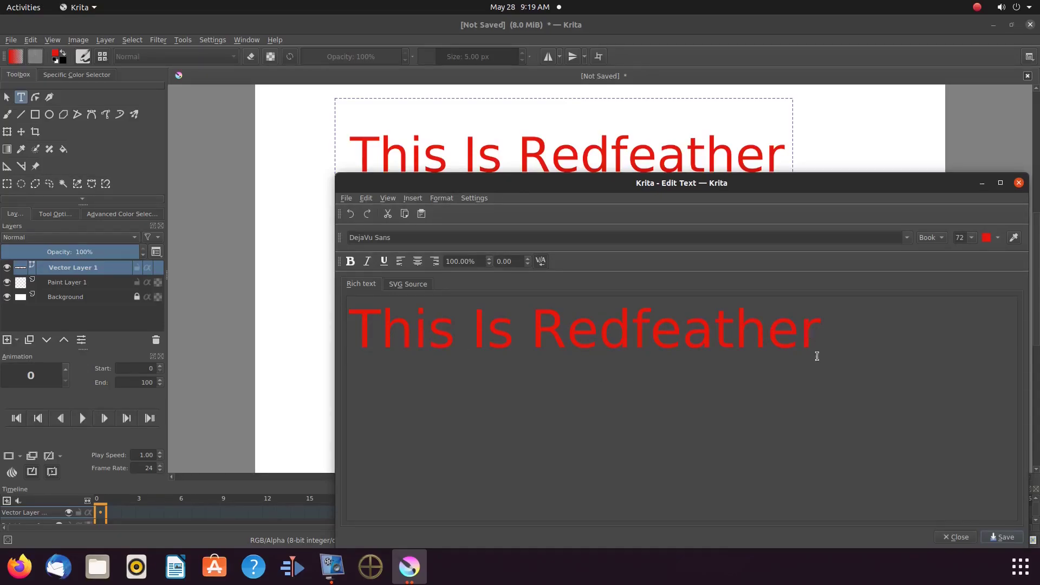
click(958, 537)
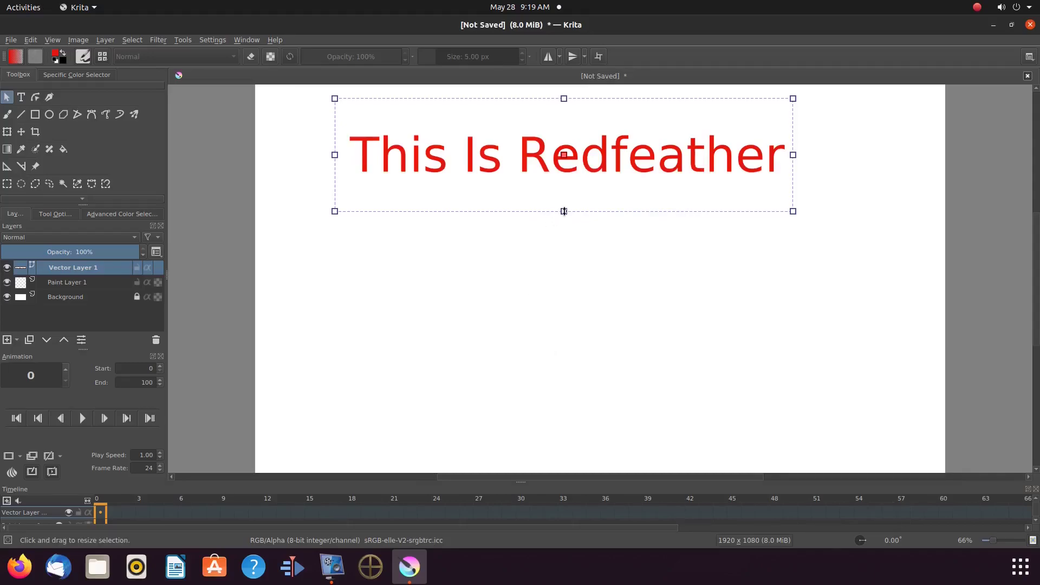
Step: With the Transform tool, stretch the red text taller and wider, then tilt it slightly counter-clockwise
drag(564, 212, 563, 270)
click(8, 133)
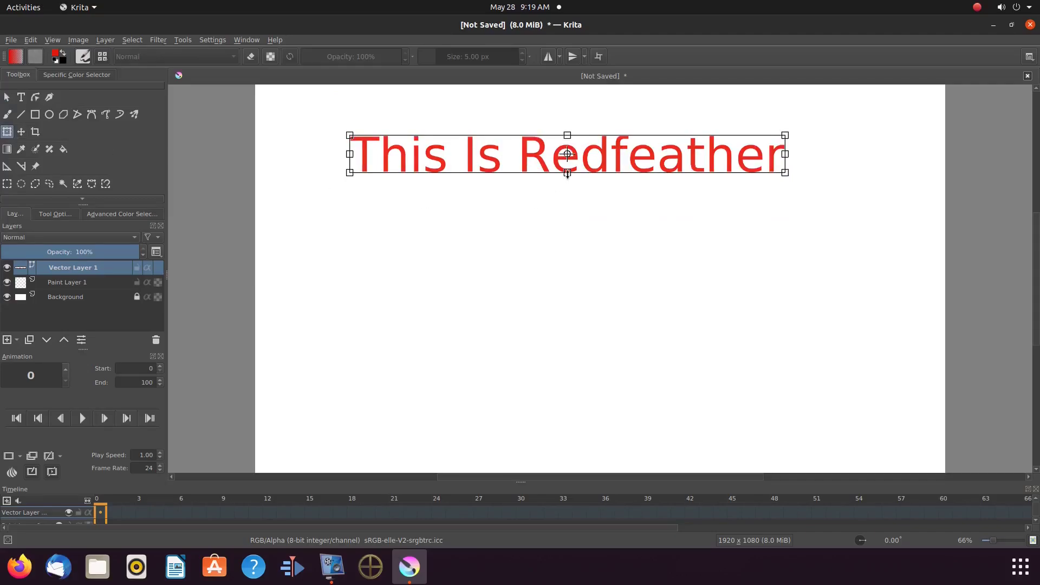
drag(568, 173, 569, 254)
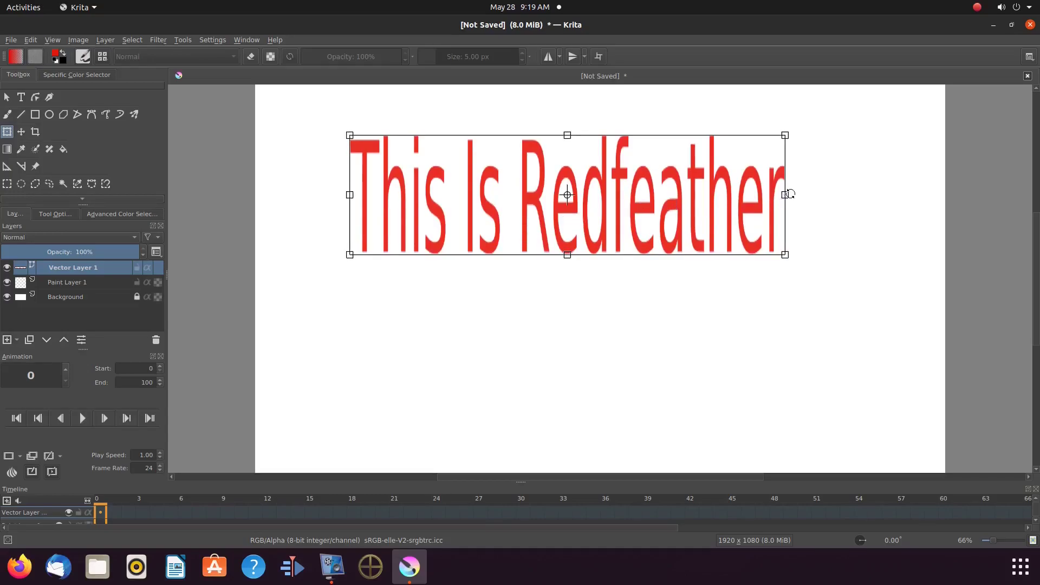
drag(791, 194, 878, 184)
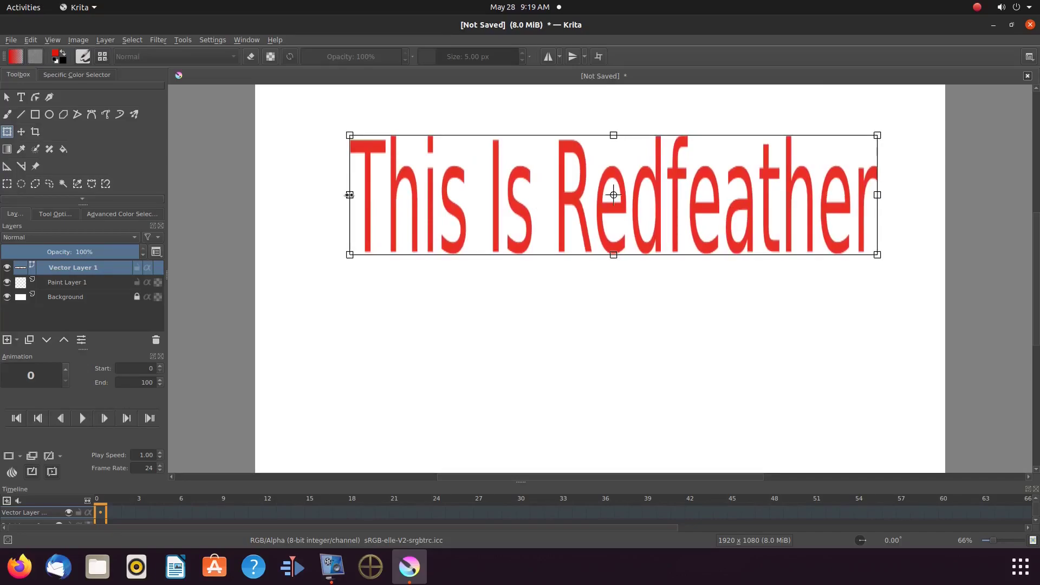
drag(350, 195, 280, 194)
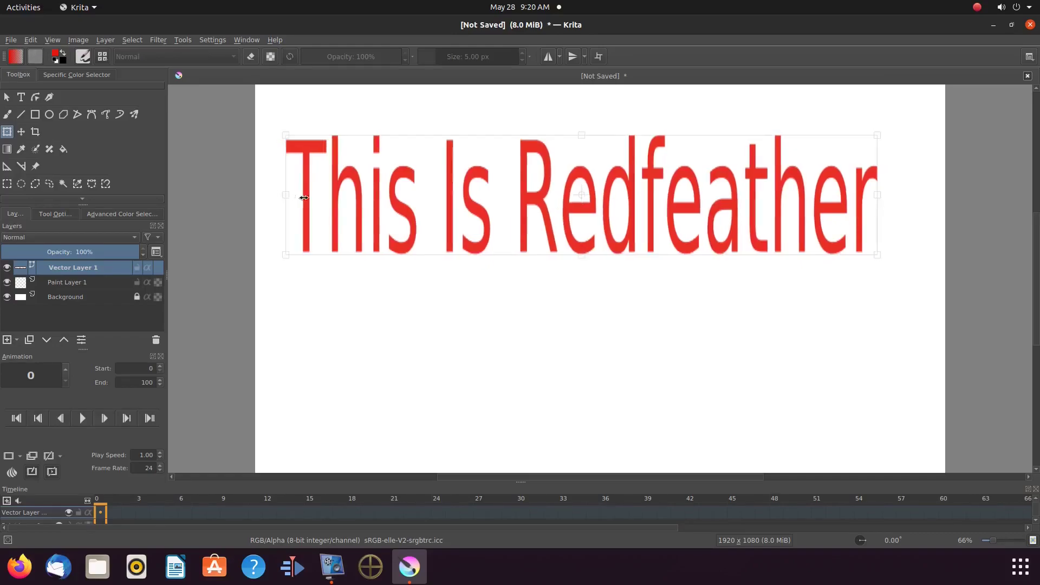
drag(304, 197, 322, 196)
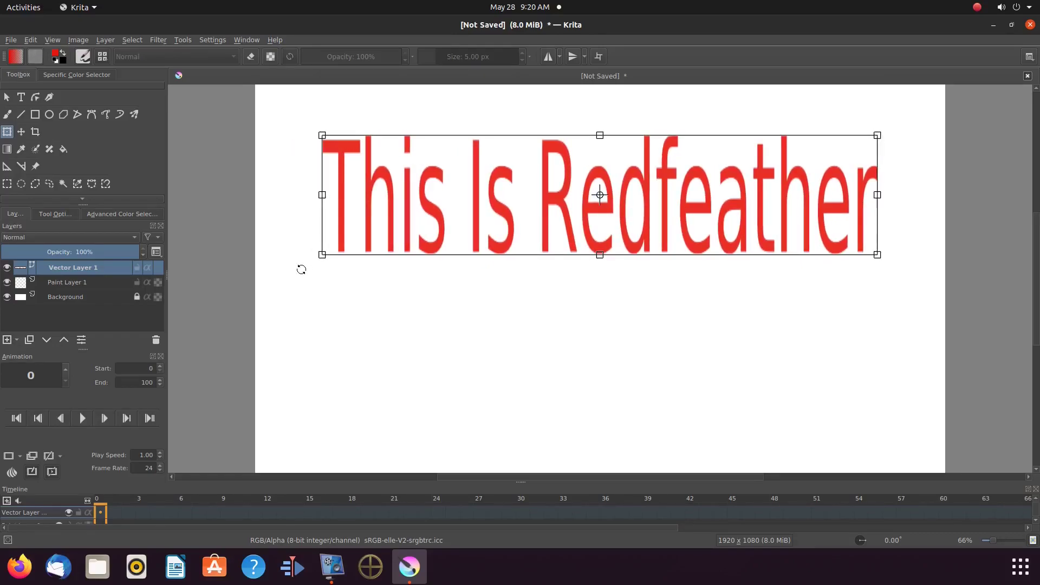
drag(321, 258, 332, 278)
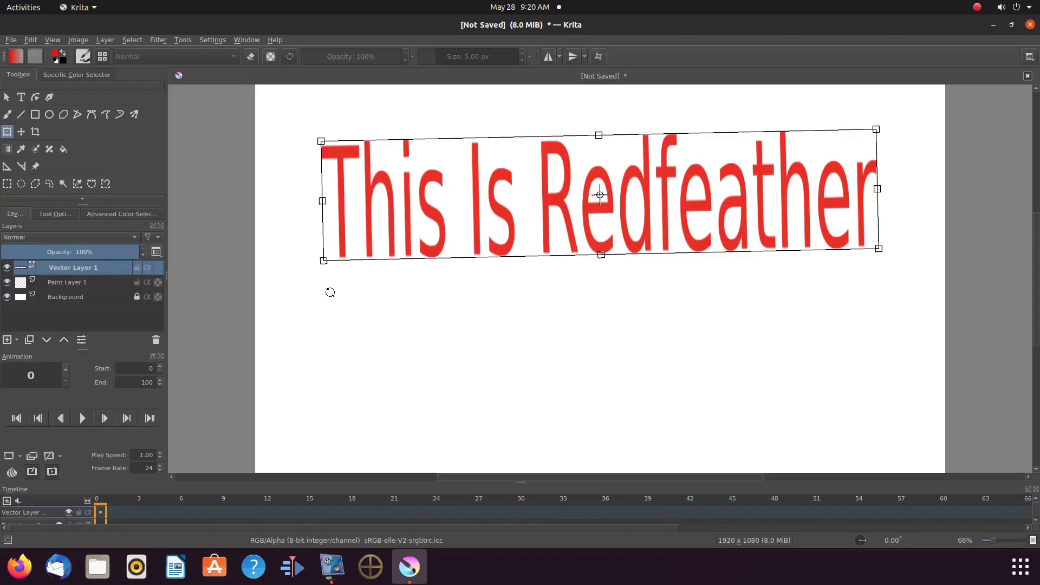
Step: Hide Vector Layer 1 and select Paint Layer 1 for painting
click(6, 267)
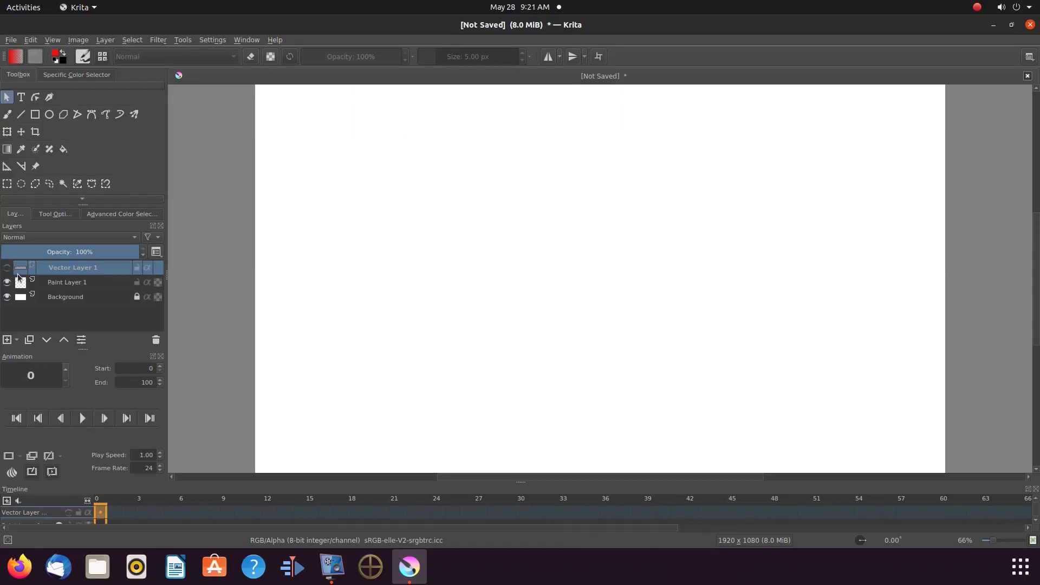
click(79, 287)
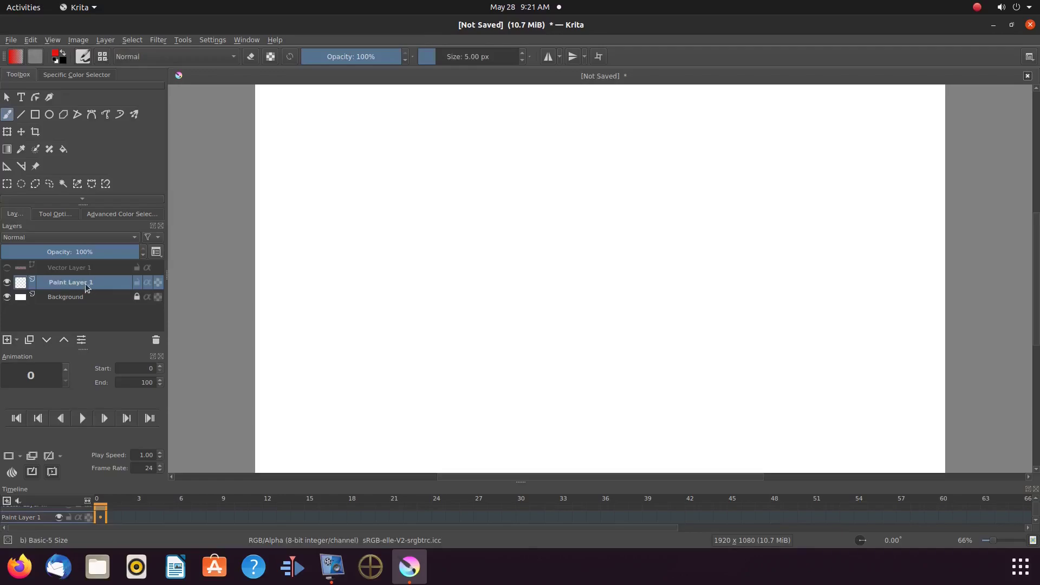
mouse_move(63, 282)
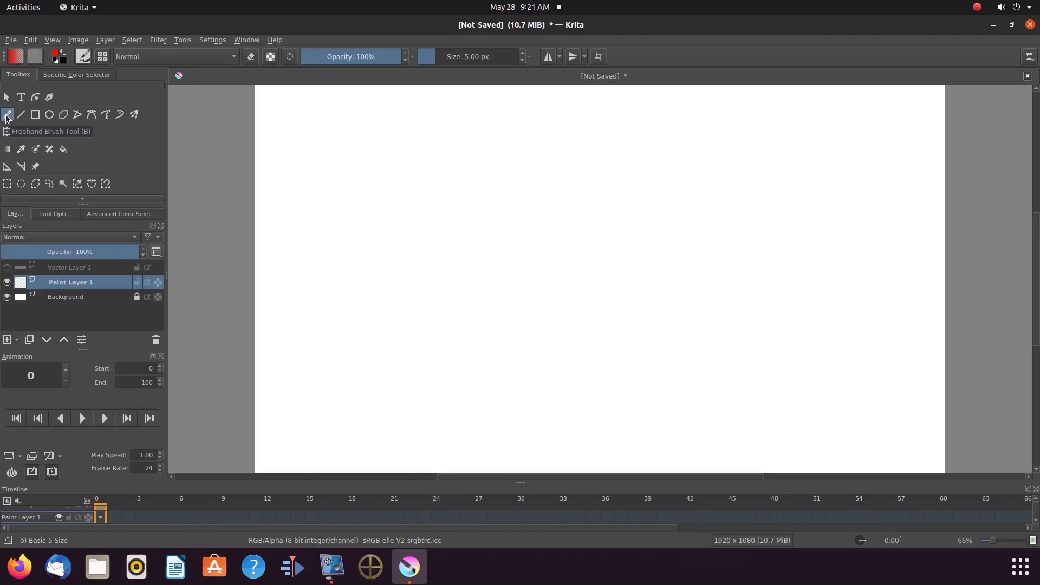
Step: Switch the brush tip to Text, replace the sample sentence with '@ Grep Haxs', and close the editor
click(82, 57)
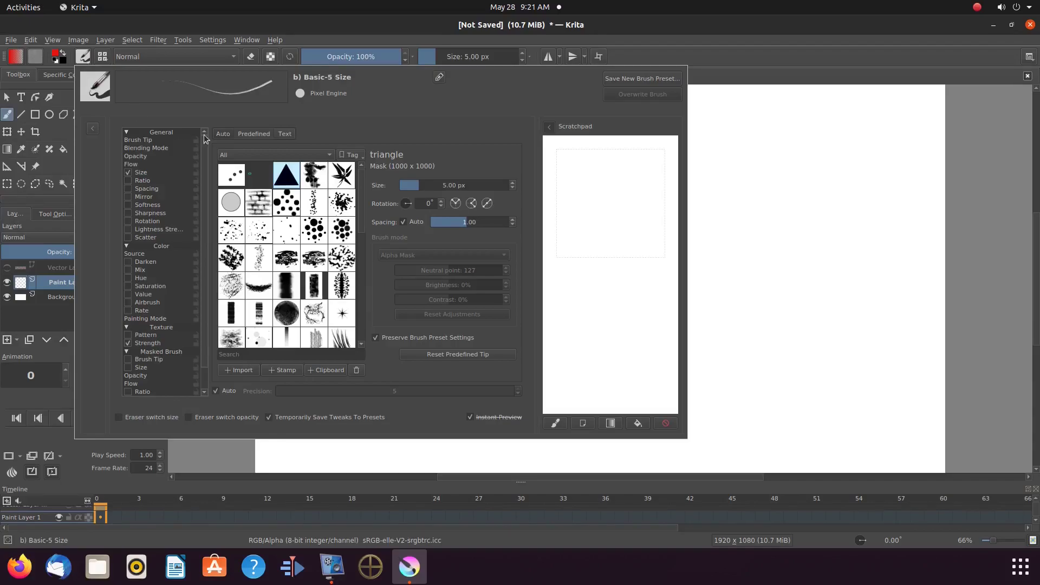
click(285, 134)
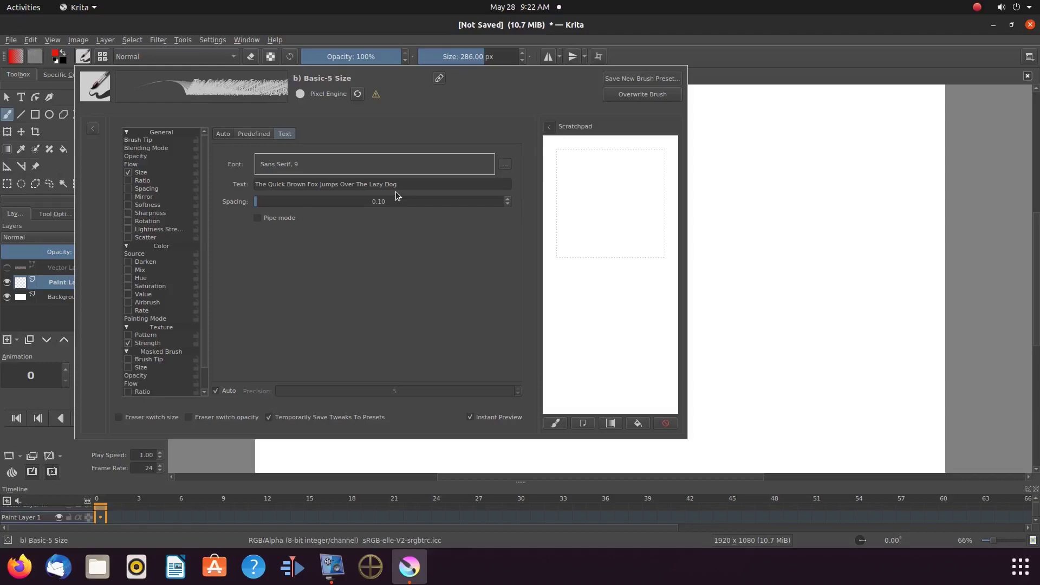
drag(396, 187, 252, 186)
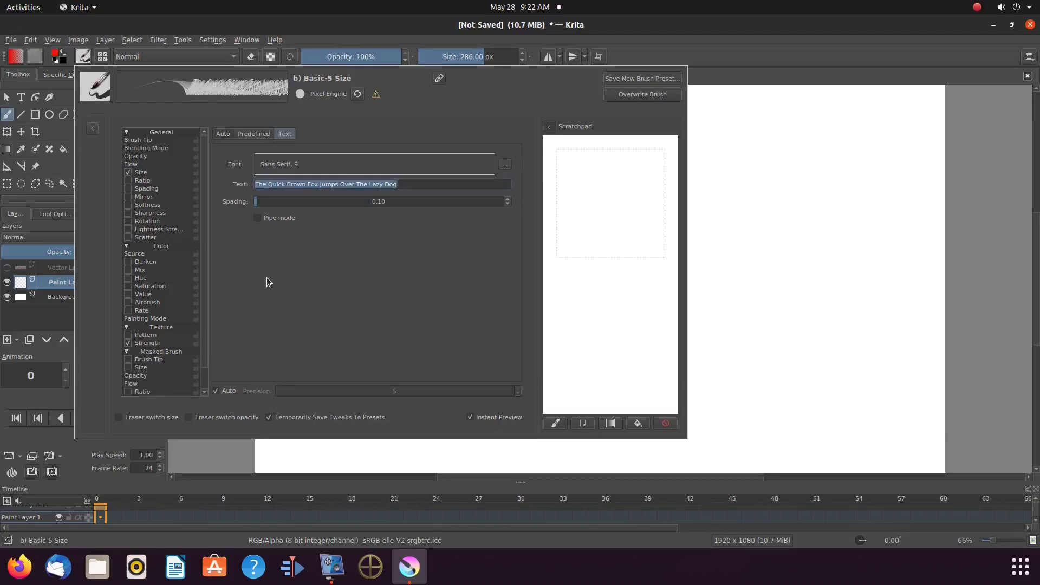
text(@ Grep)
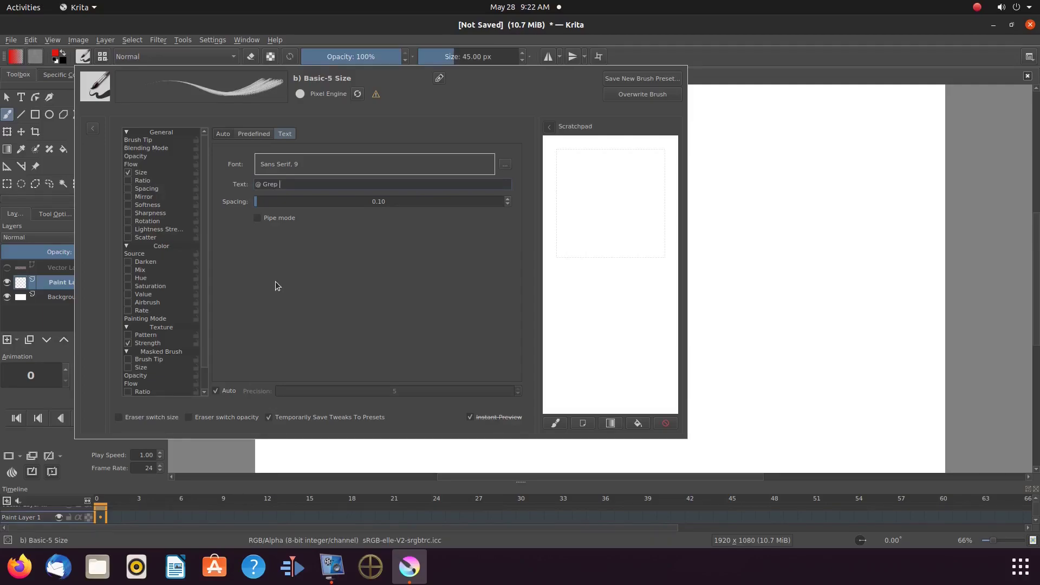
text( Haxs)
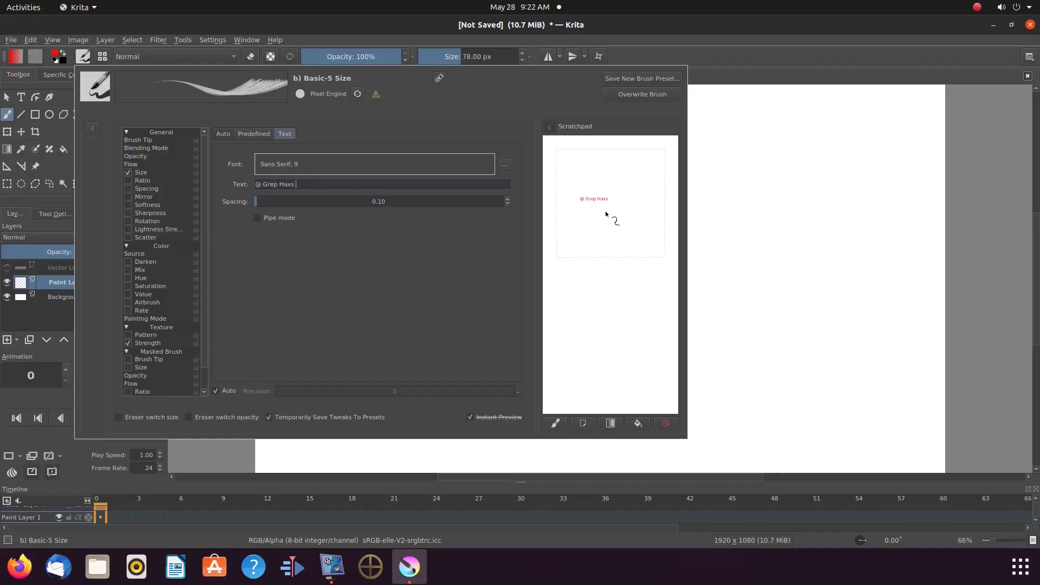
key(Escape)
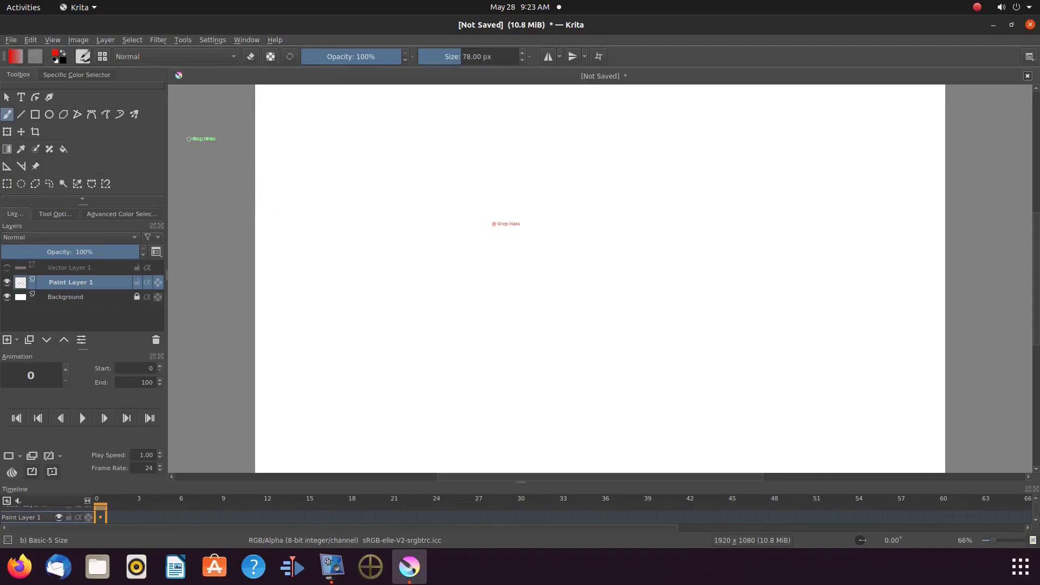
Step: Change the text brush tip's font size from 9 to 36 in Select Font
click(83, 56)
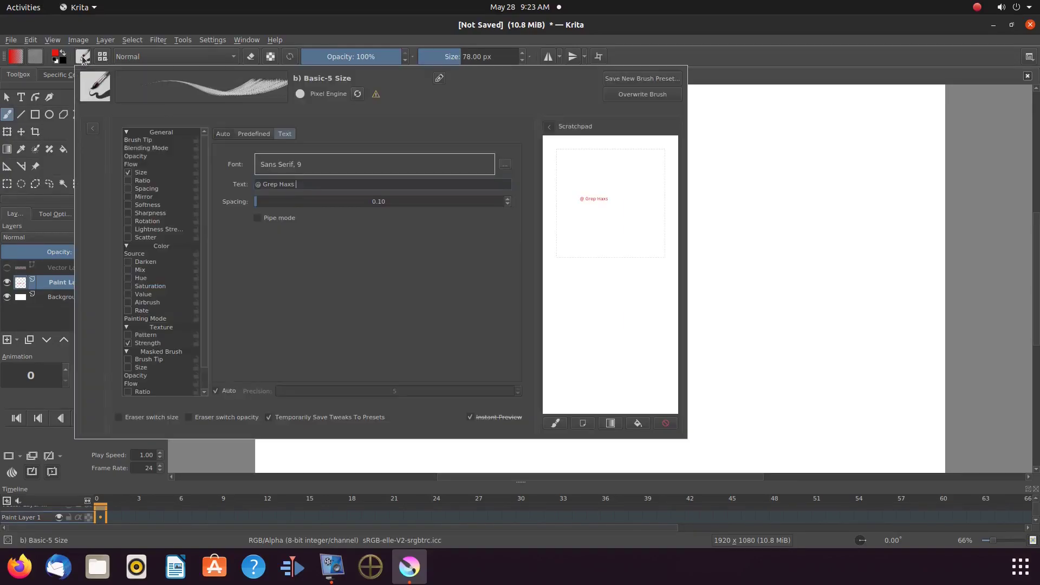
click(505, 165)
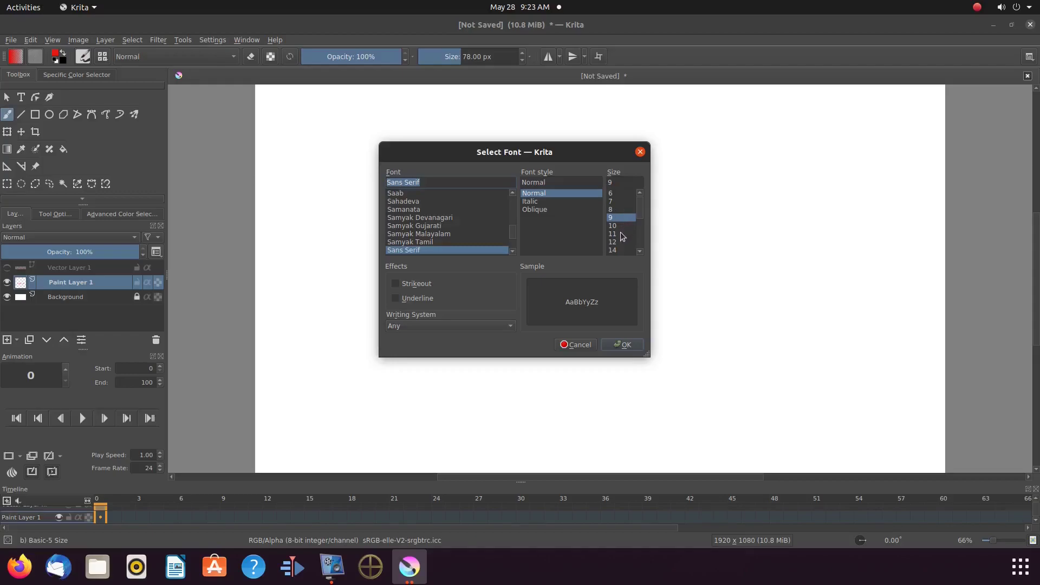
scroll(643, 216, down, 3)
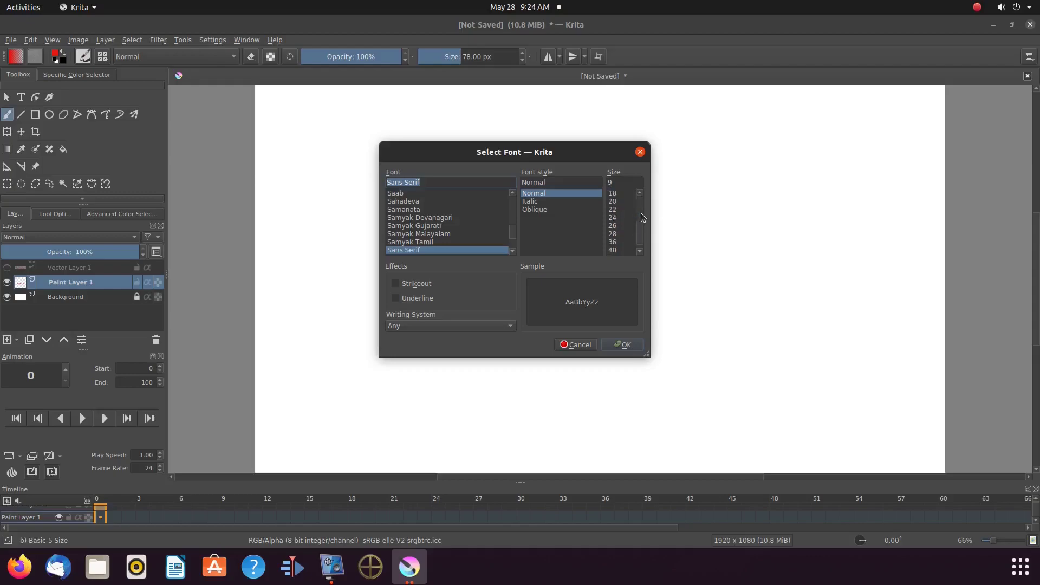
scroll(642, 217, down, 1)
click(615, 237)
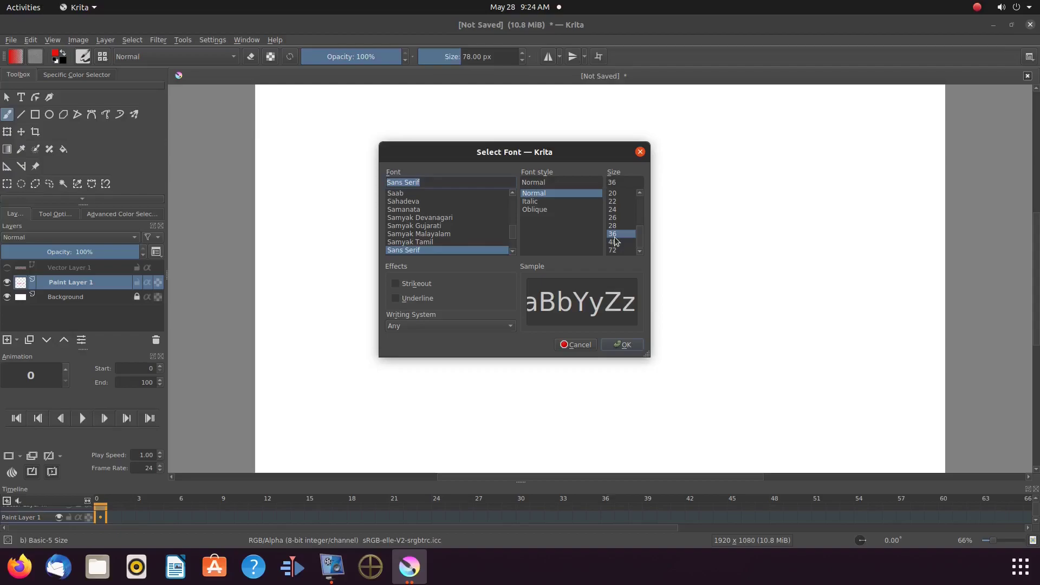
click(627, 346)
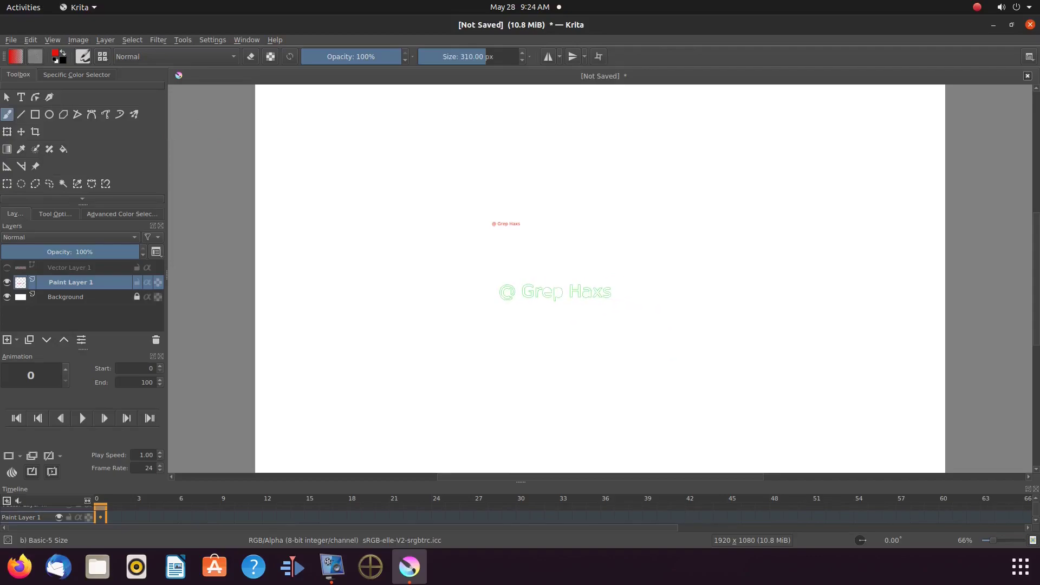
Step: Stamp a large '@ Grep Haxs' below the small one, then switch the brush tip back to Auto
click(553, 293)
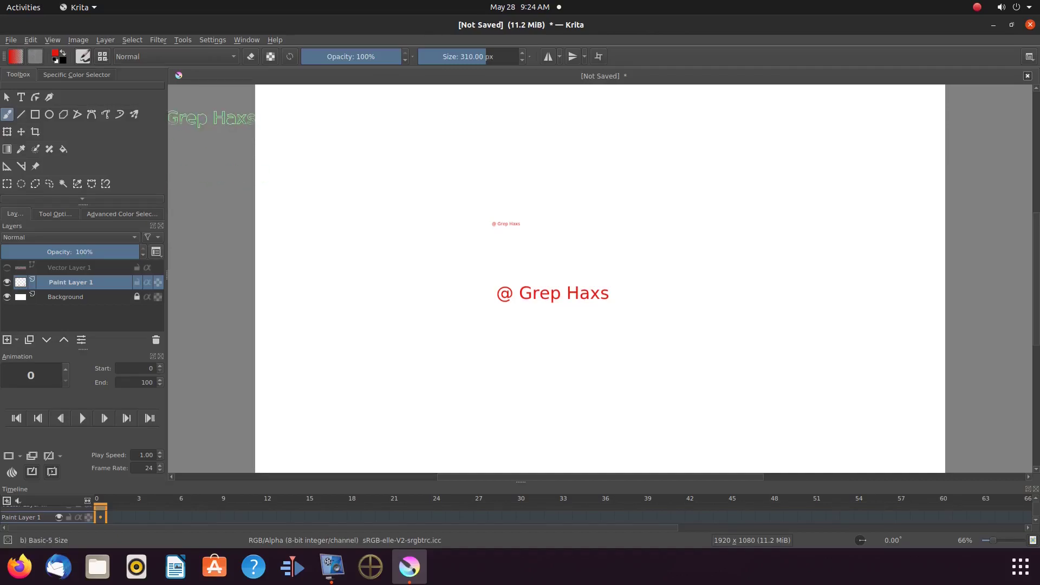
click(83, 57)
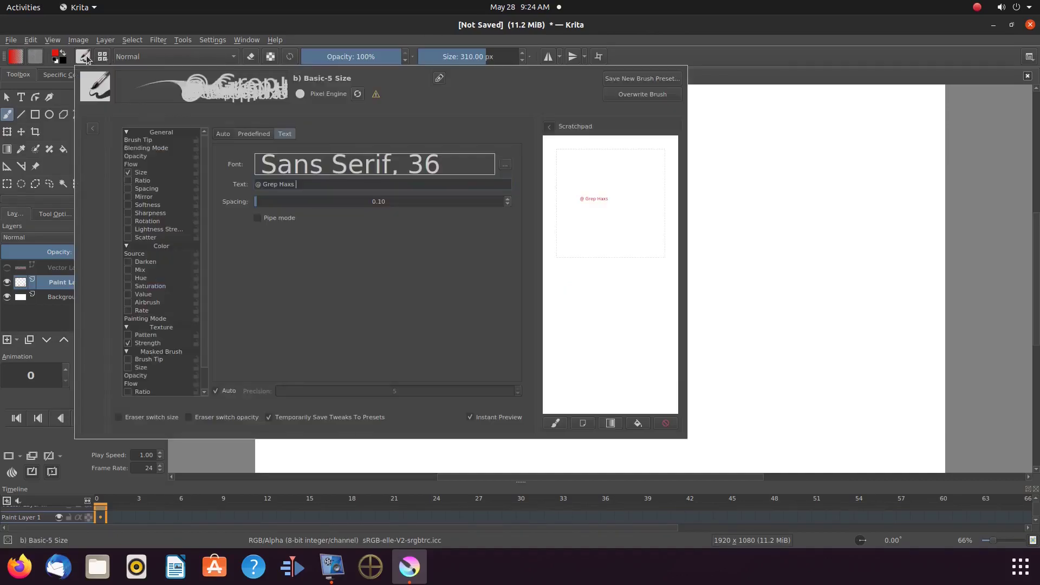
click(223, 134)
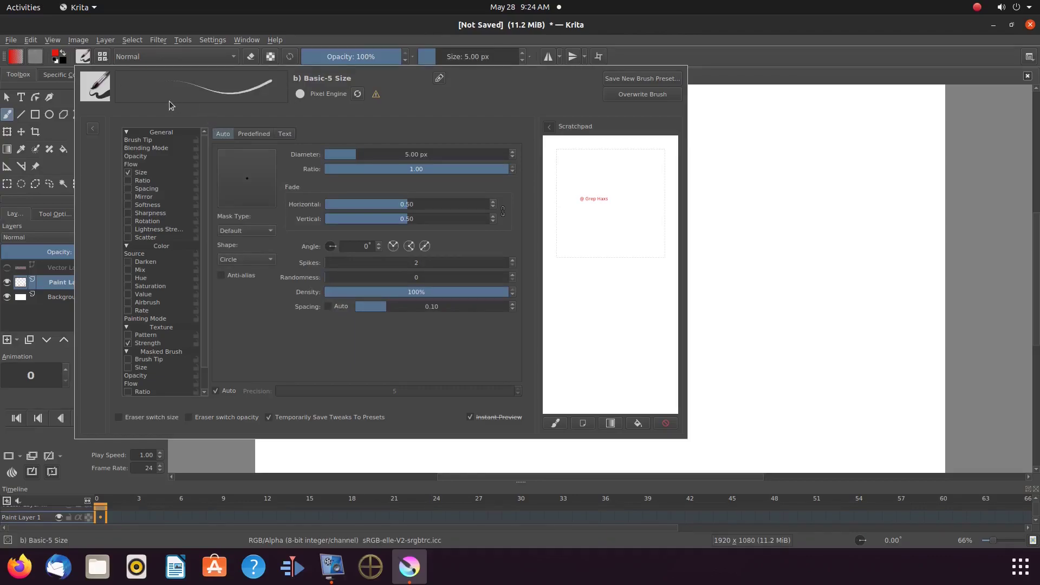
click(720, 174)
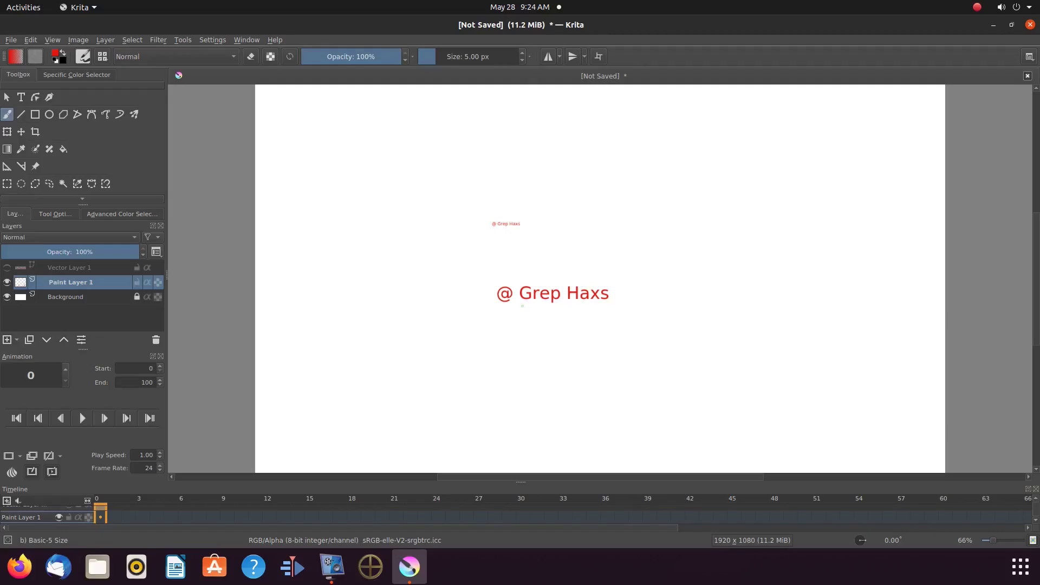
Step: Switch from the Transform tool to the Rectangular Selection tool
click(8, 133)
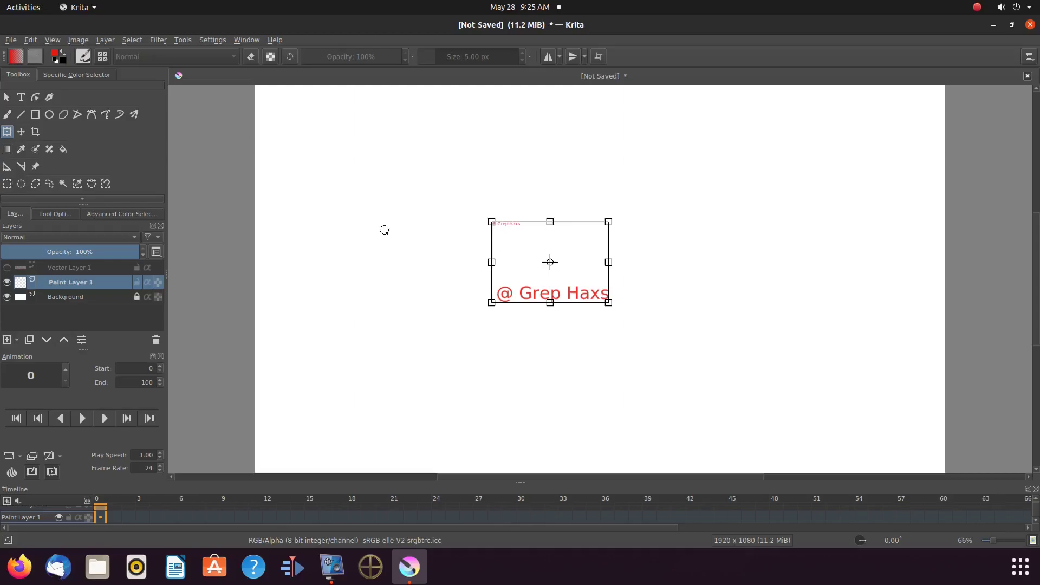
click(7, 185)
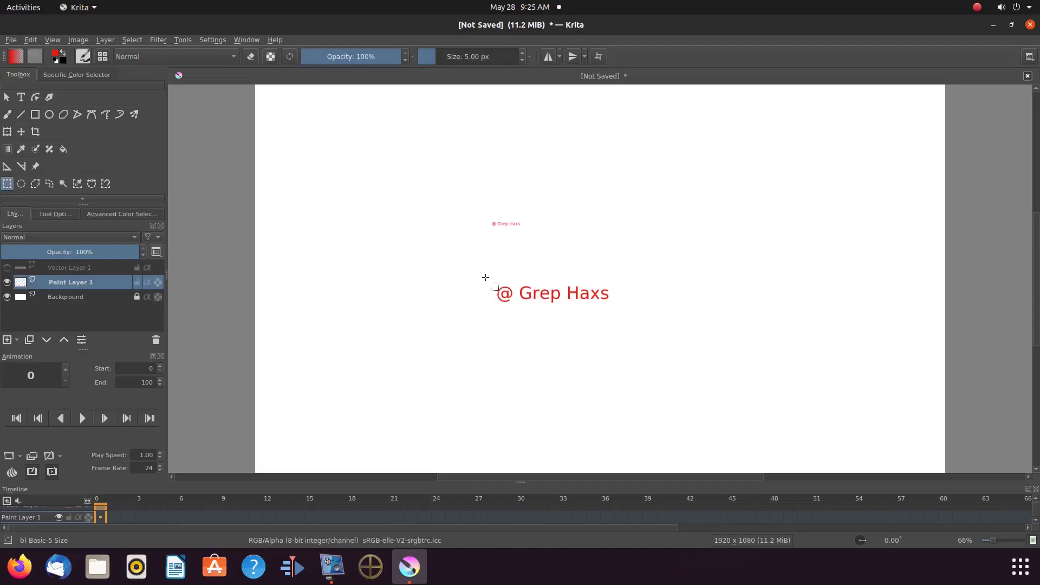
Step: Select the large '@ Grep Haxs' stamp, stretch it bigger, tilt it upward to the right, and apply
drag(486, 277, 621, 309)
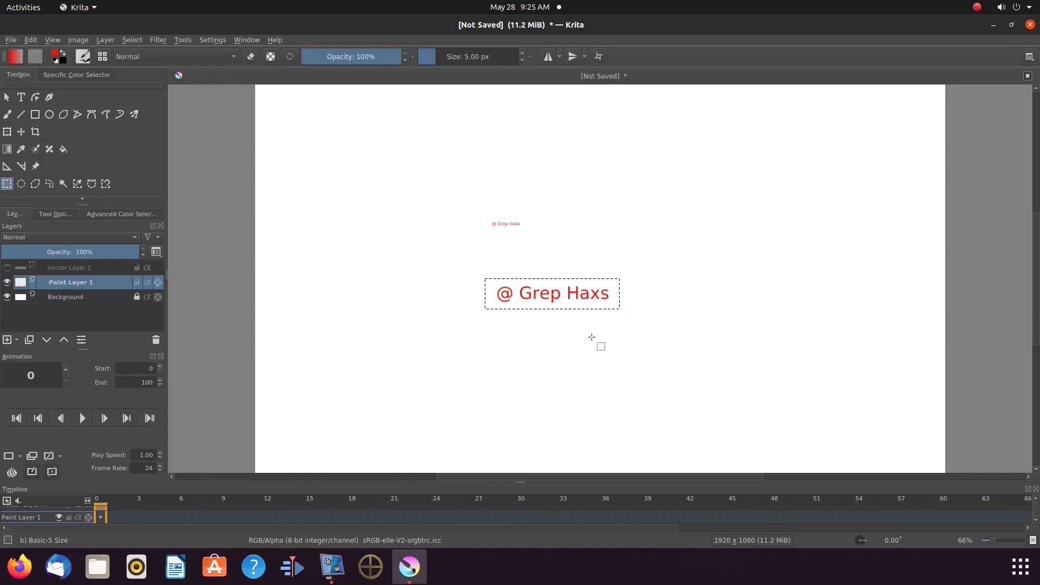
click(7, 132)
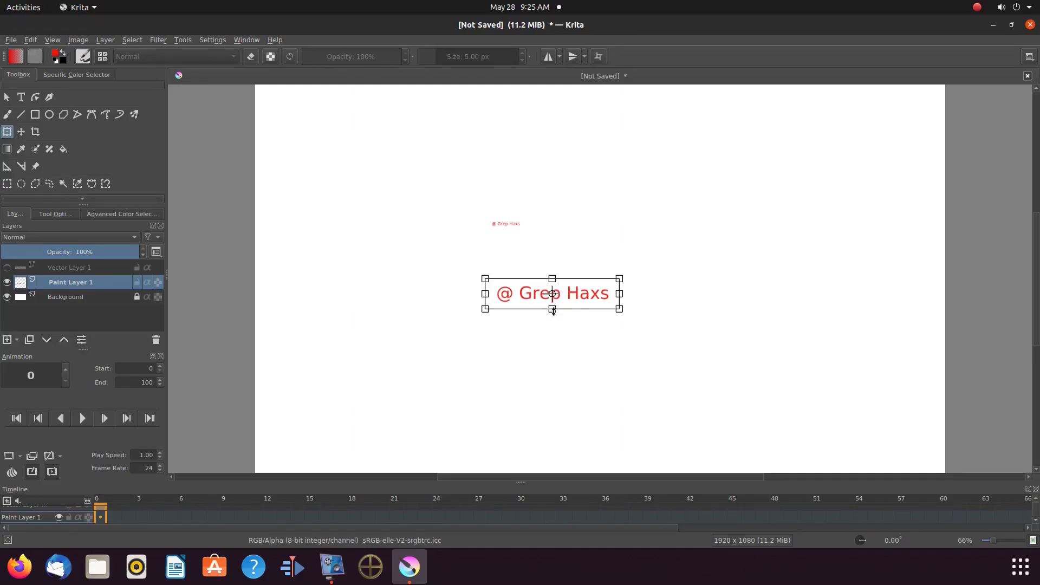
drag(552, 309, 553, 336)
drag(619, 308, 771, 305)
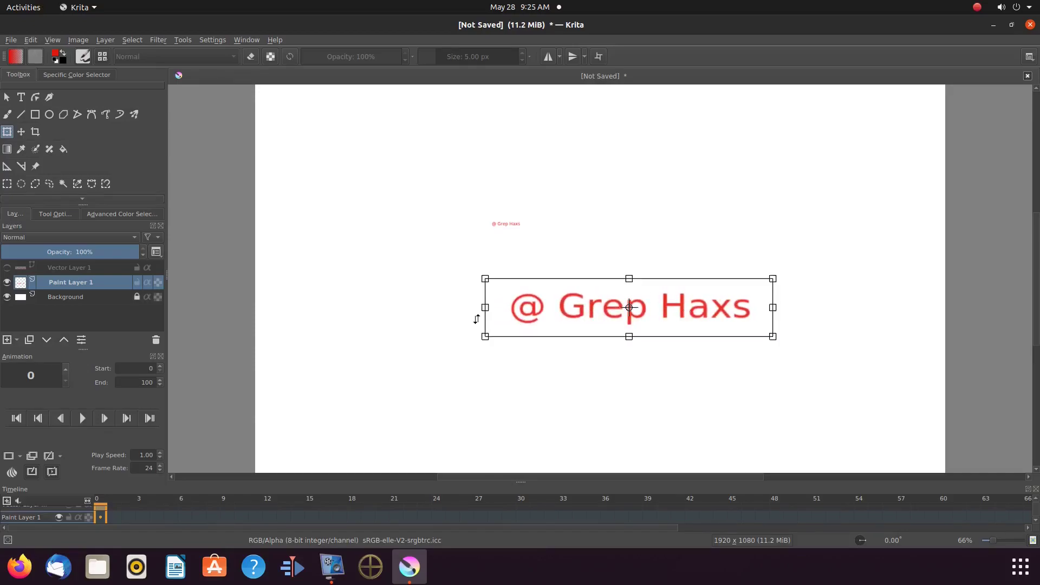
drag(485, 307, 455, 347)
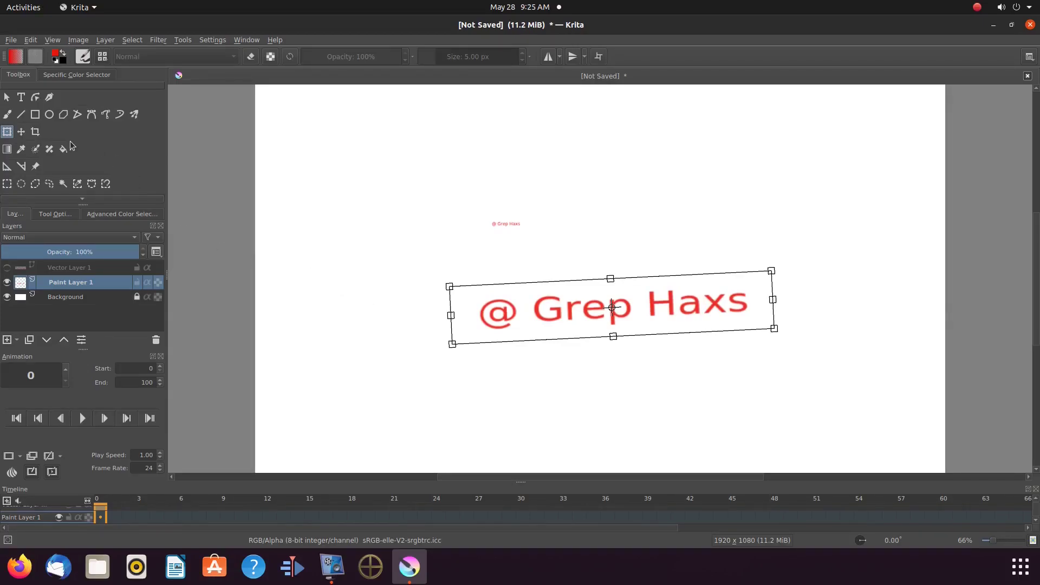
click(8, 115)
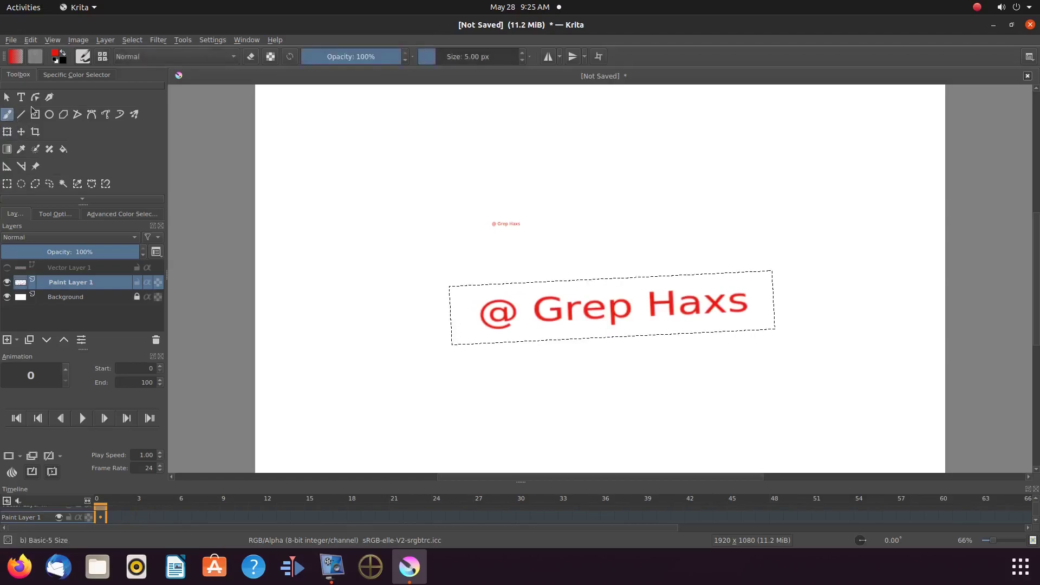
Step: Deselect everything with Select > Deselect and return to the Rectangular Selection tool
click(135, 40)
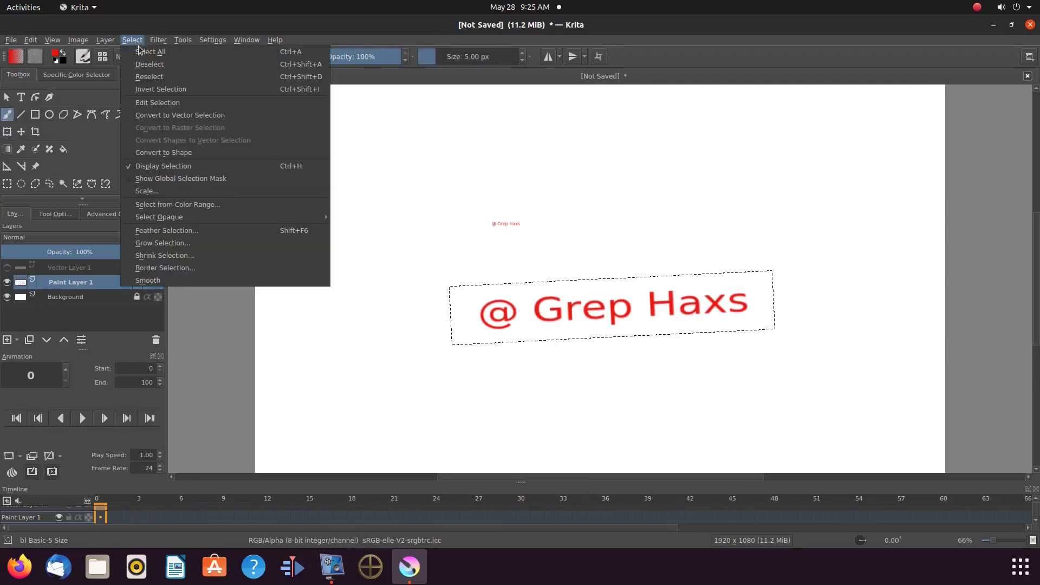
click(174, 64)
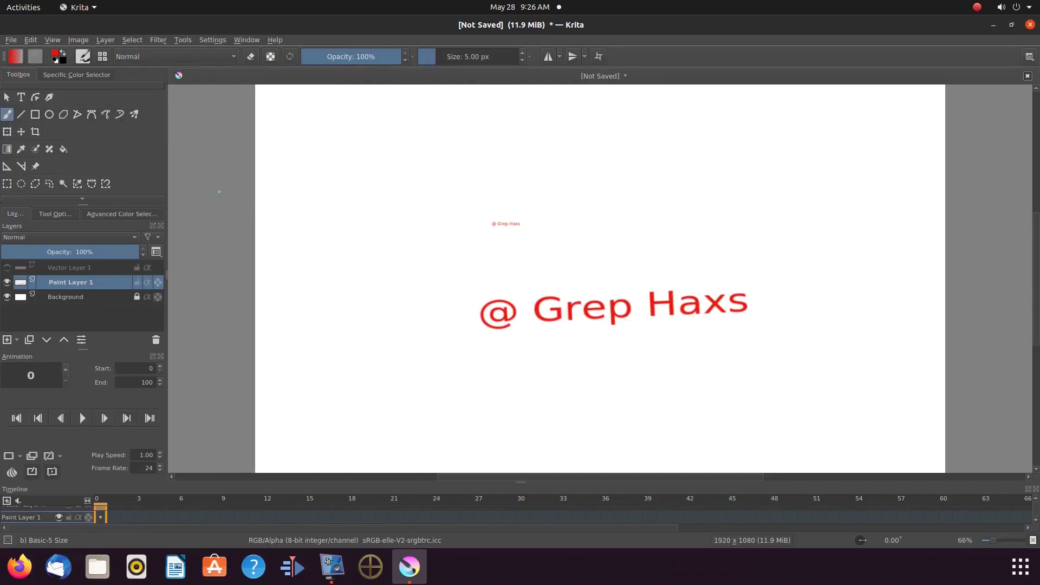
key(ctrl+r)
Step: Select the small @ Grep Haxs text, stretch it taller and wider both ways, then deselect
drag(482, 214, 534, 239)
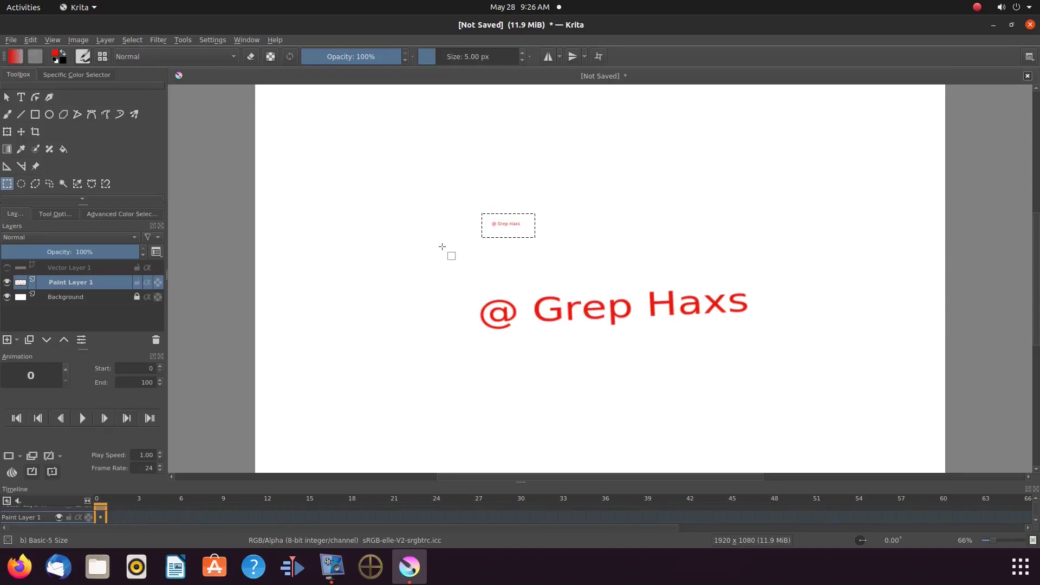
click(7, 131)
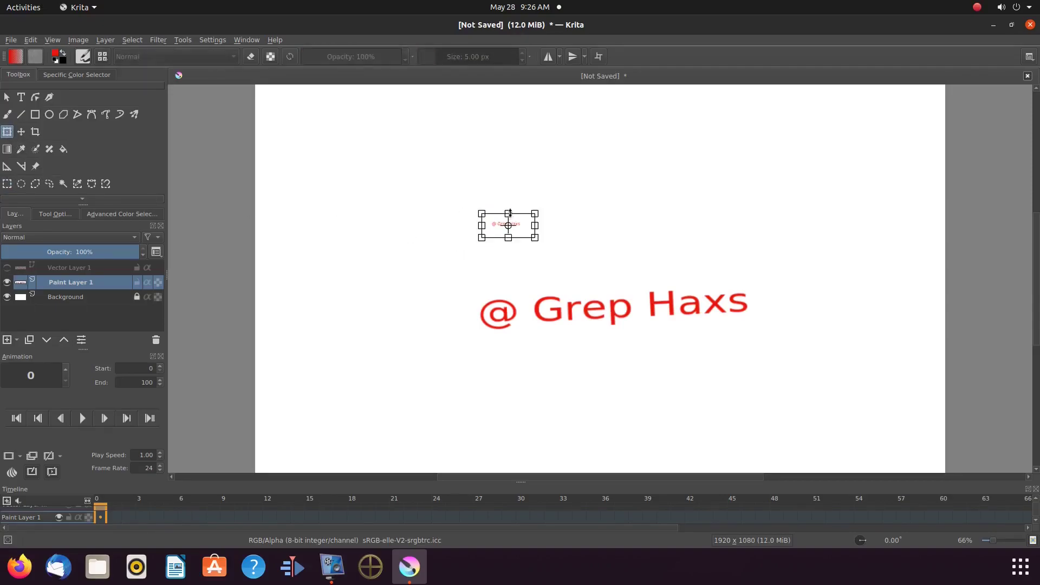
drag(509, 205, 488, 157)
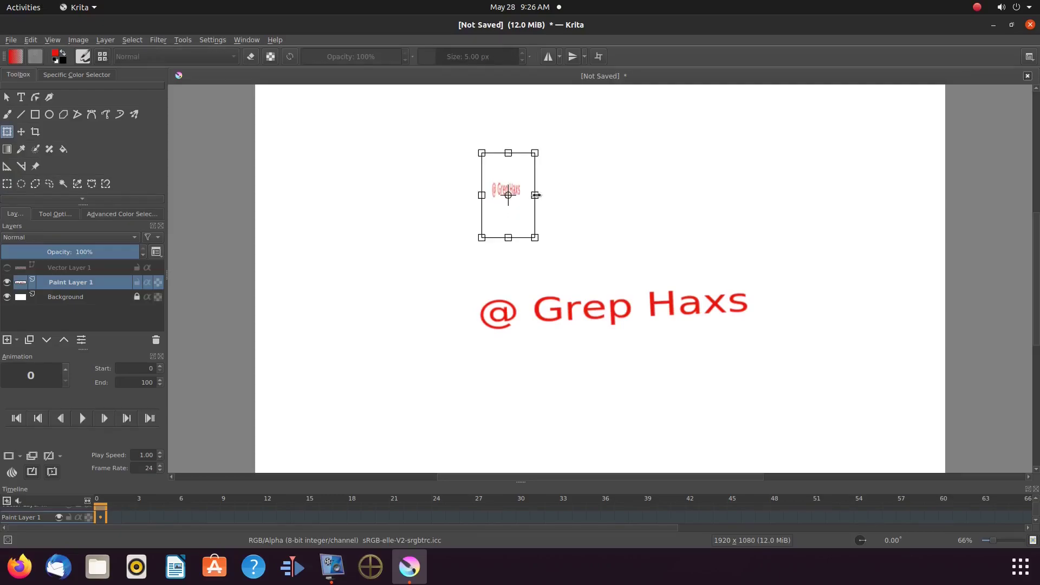
drag(535, 195, 696, 198)
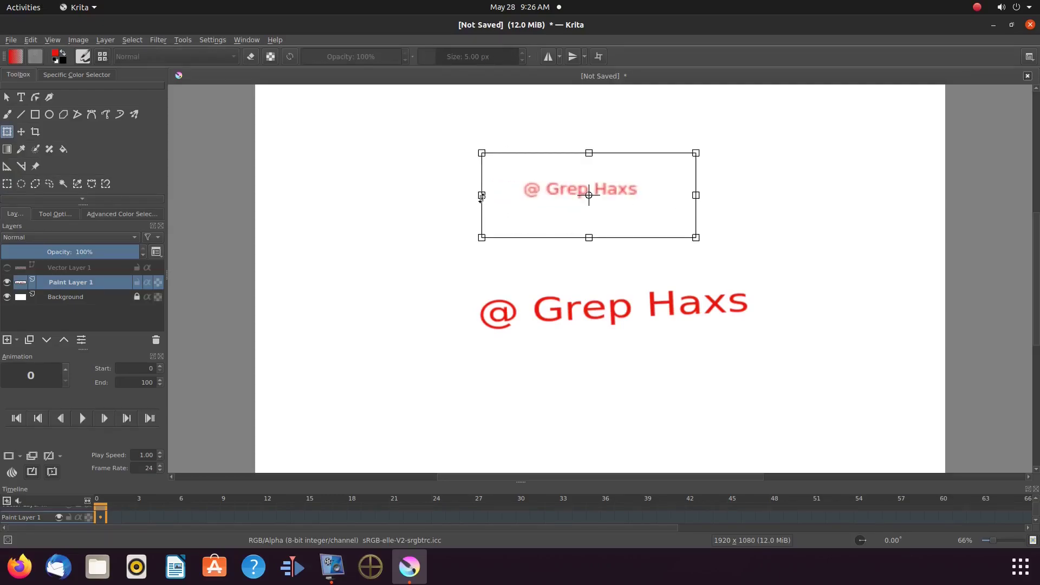
drag(478, 196, 419, 196)
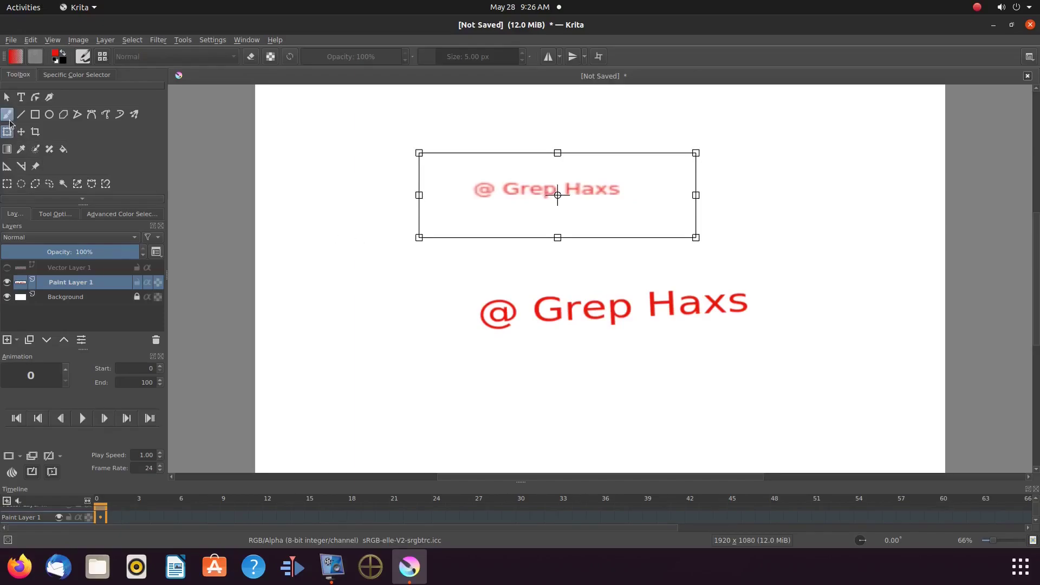
click(8, 116)
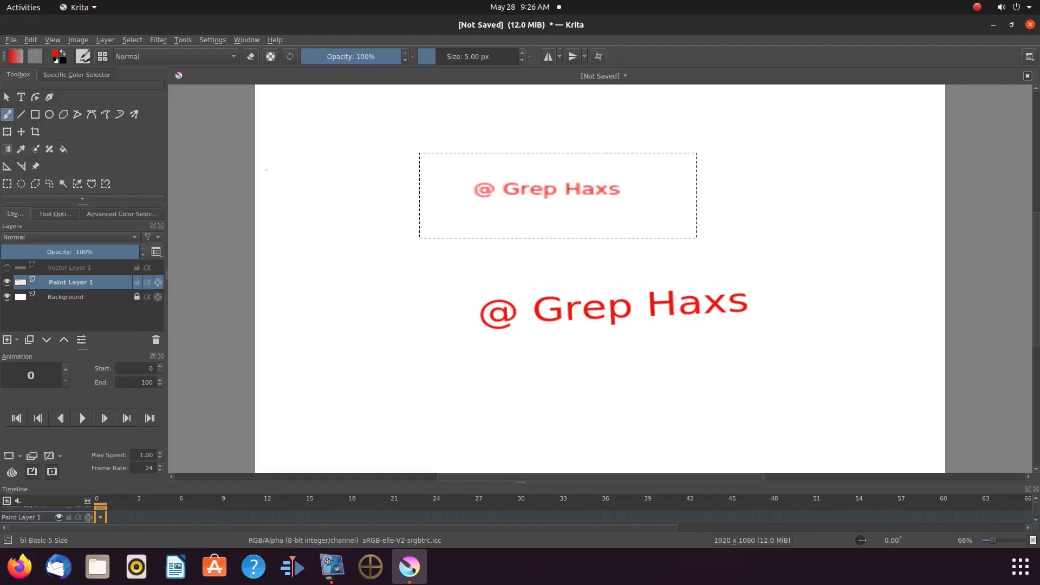
click(134, 41)
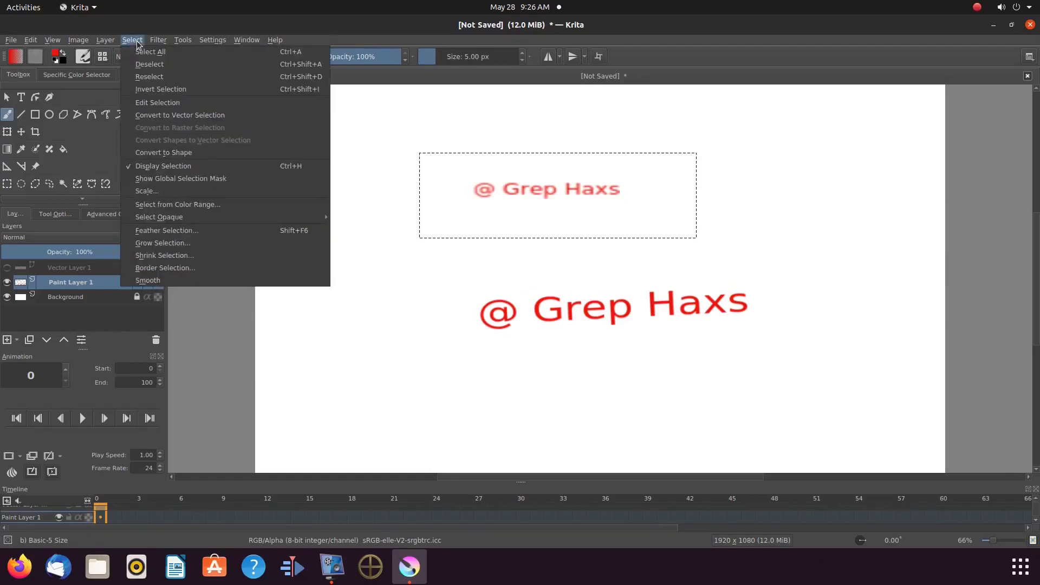
click(157, 65)
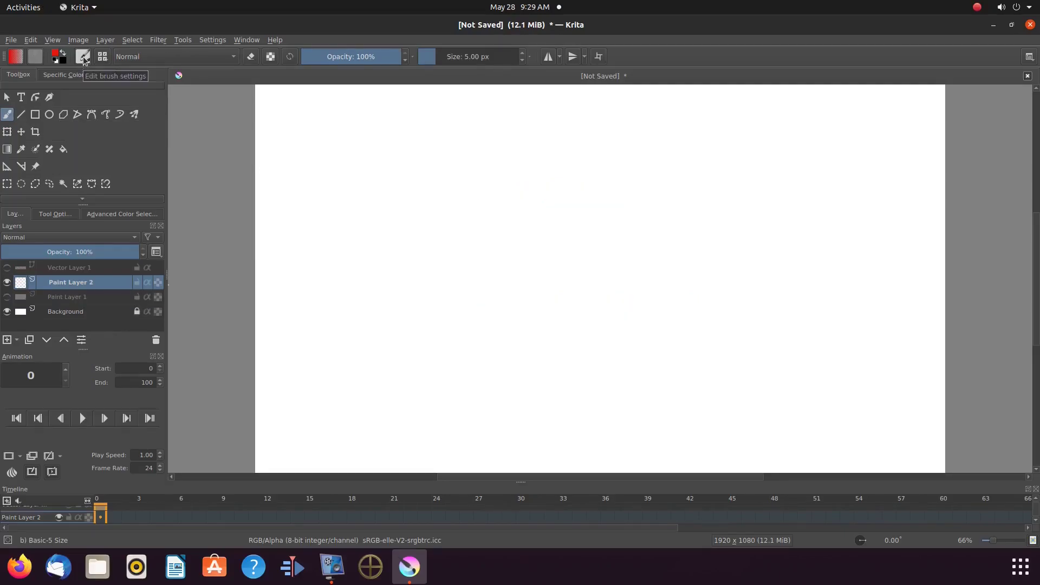
Step: Enlarge the Predefined @ Grep Haxs brush tip to 766.06 px, test-stamping it on the scratchpad
click(83, 56)
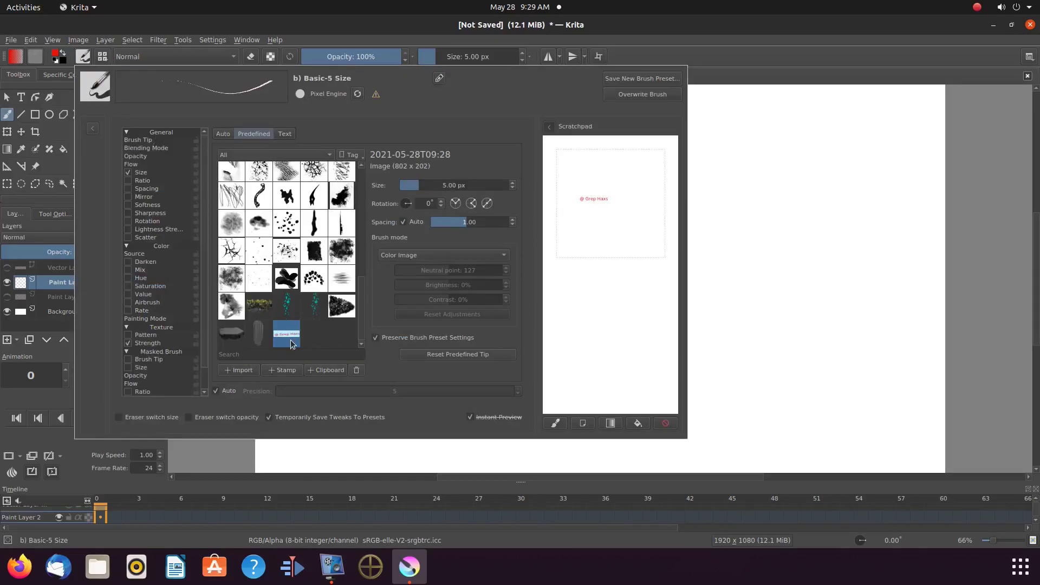
mouse_move(292, 339)
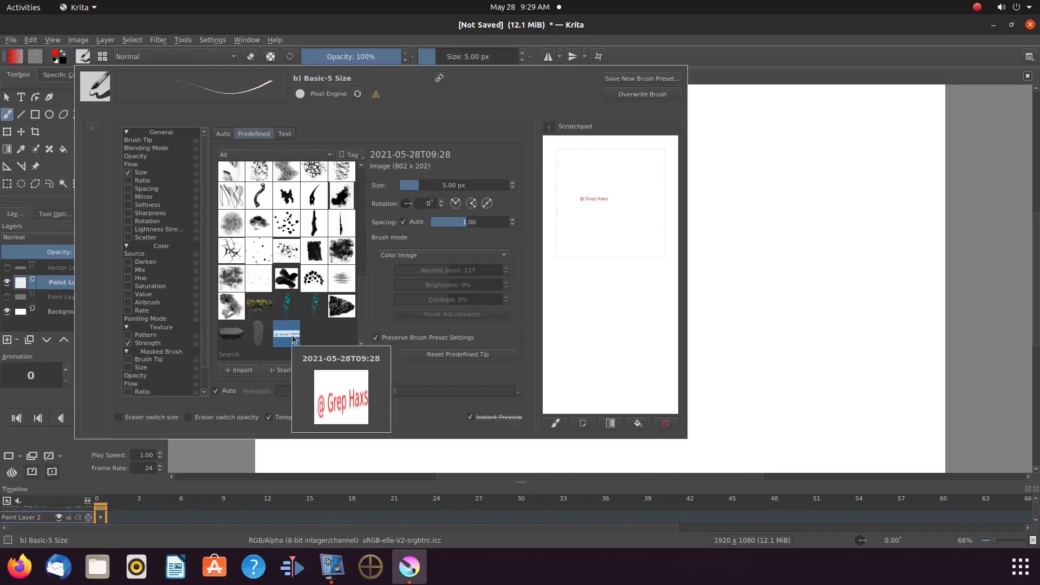
drag(616, 240, 609, 232)
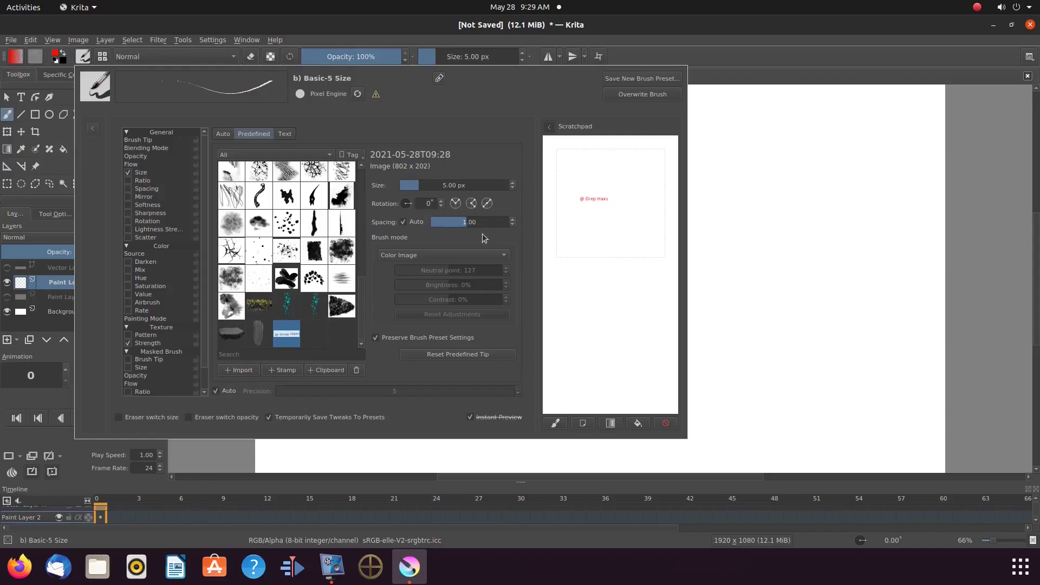
drag(420, 187, 472, 189)
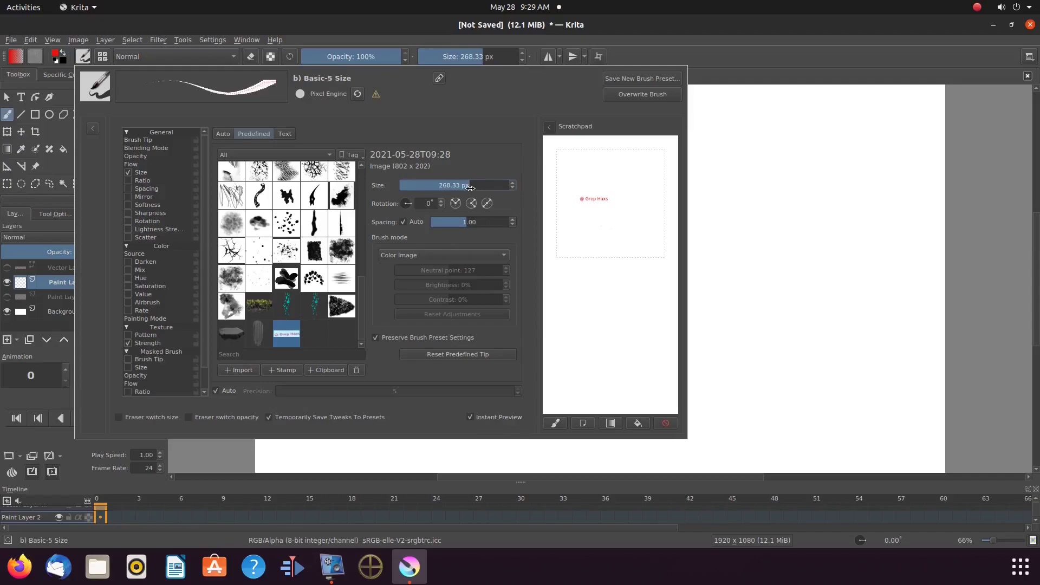
click(598, 222)
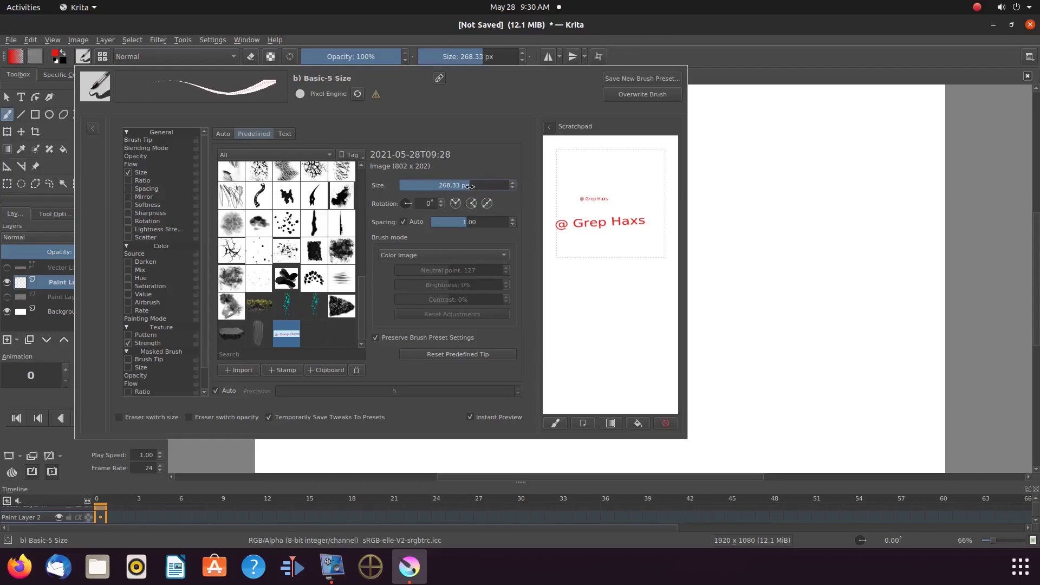
drag(467, 187, 500, 188)
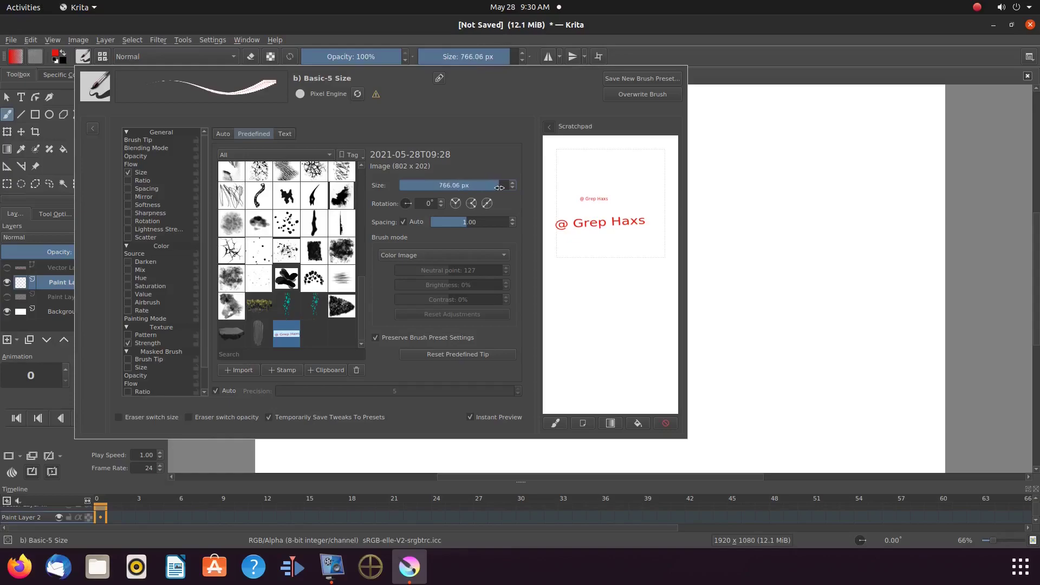
click(600, 183)
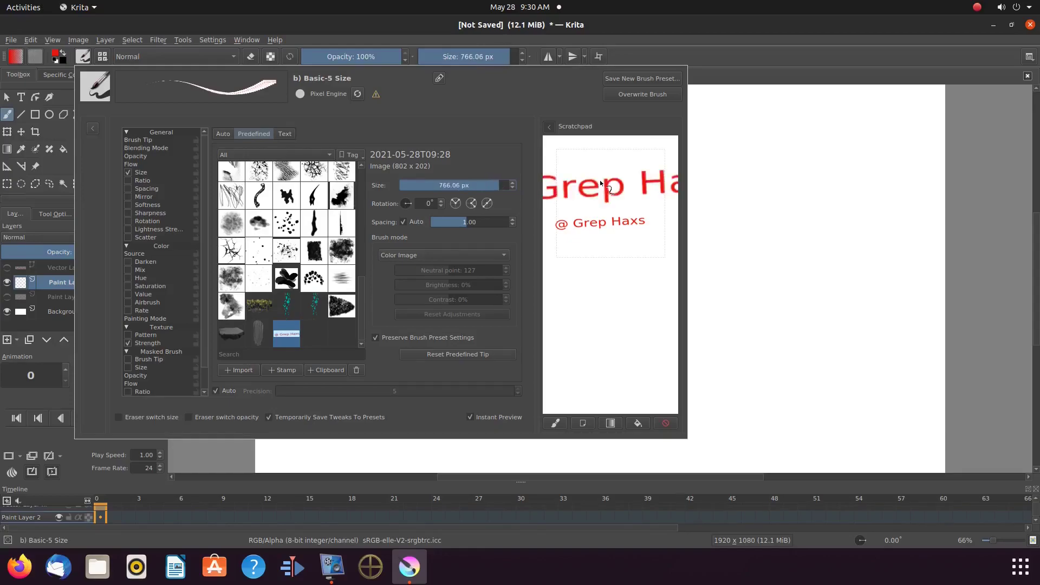
Step: Stamp one large red @ Grep Haxs onto Paint Layer 2 near the canvas centre
click(707, 248)
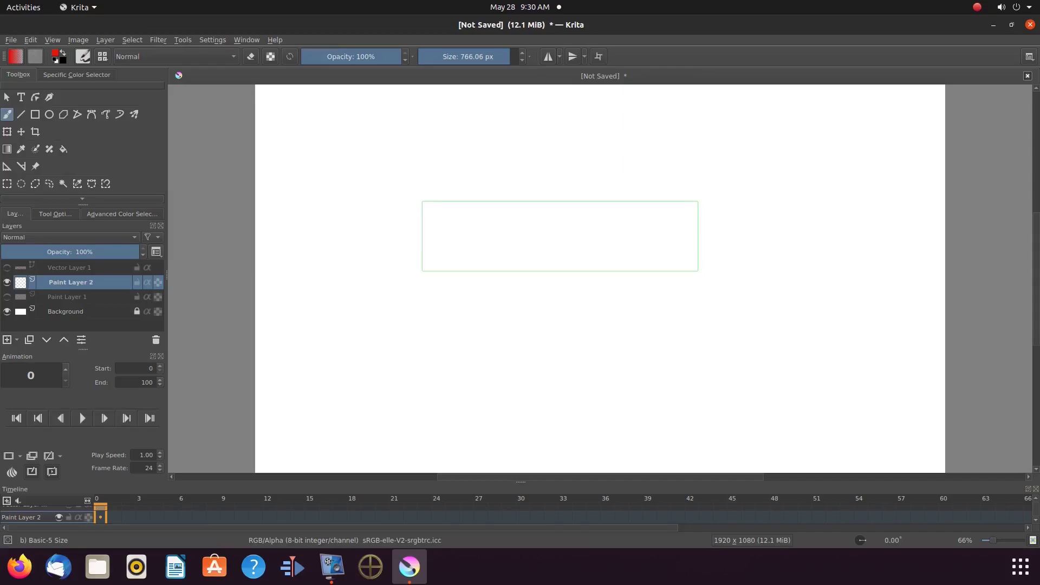
click(560, 236)
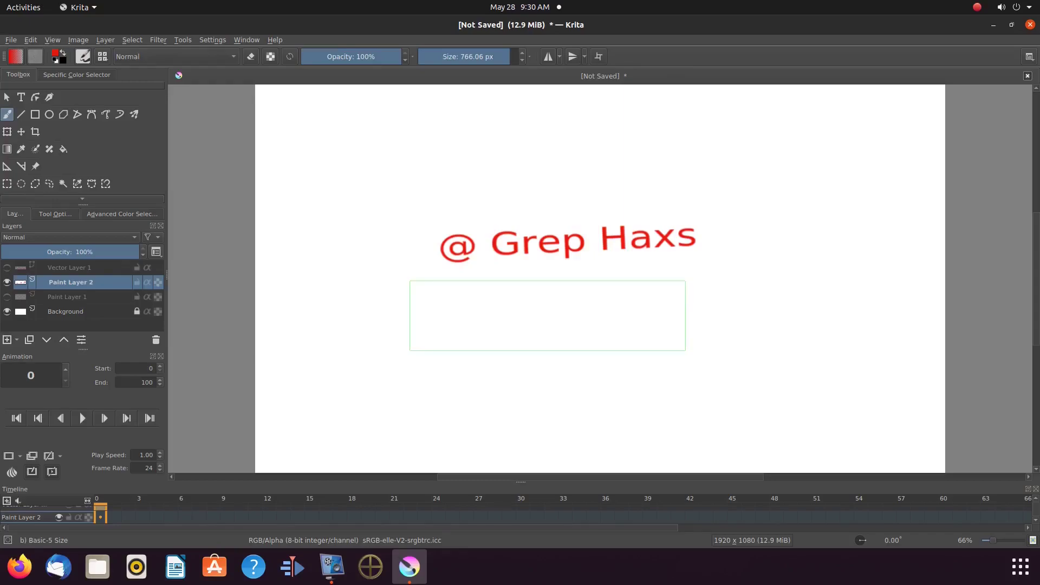
click(83, 59)
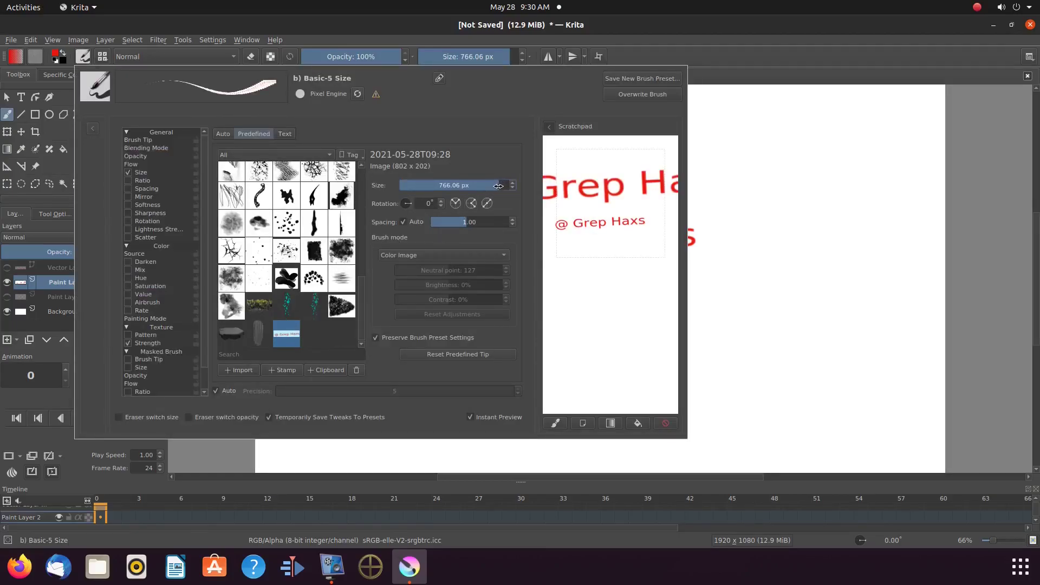
Step: Raise the text brush to 1,000 px and stamp a bigger @ Grep Haxs above the first
drag(498, 185, 520, 181)
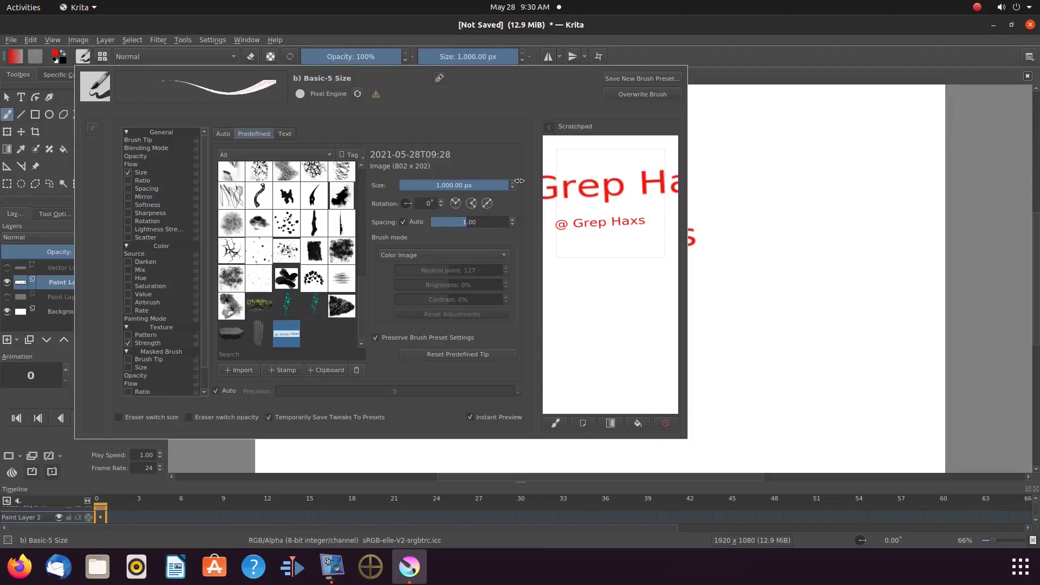
click(602, 207)
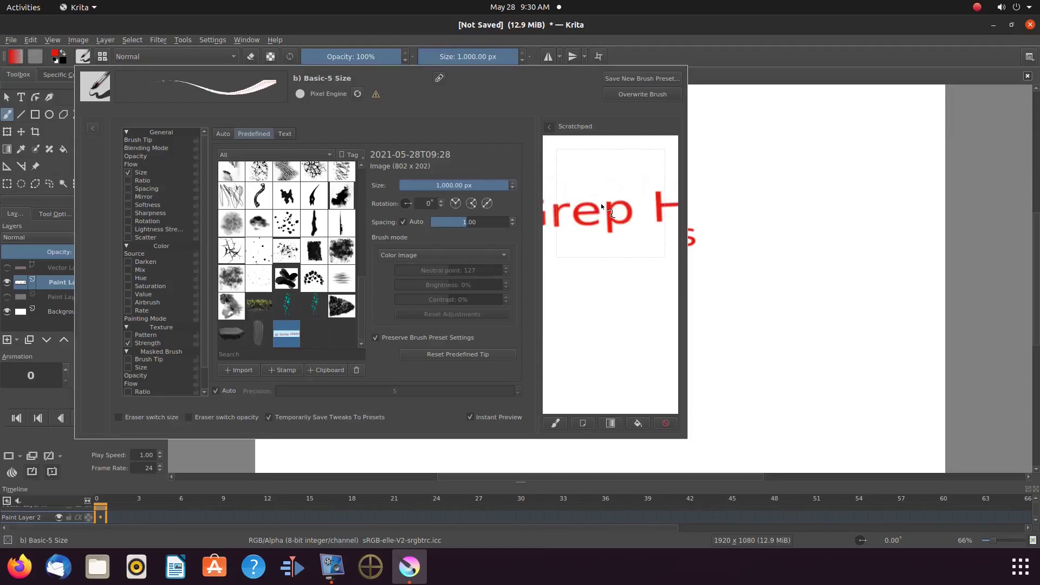
click(725, 207)
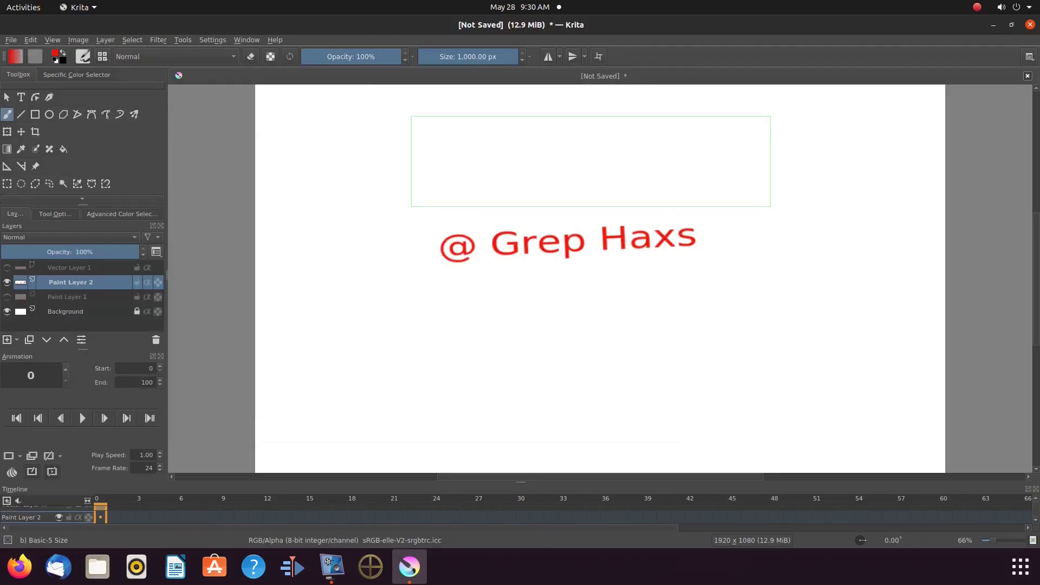
click(592, 161)
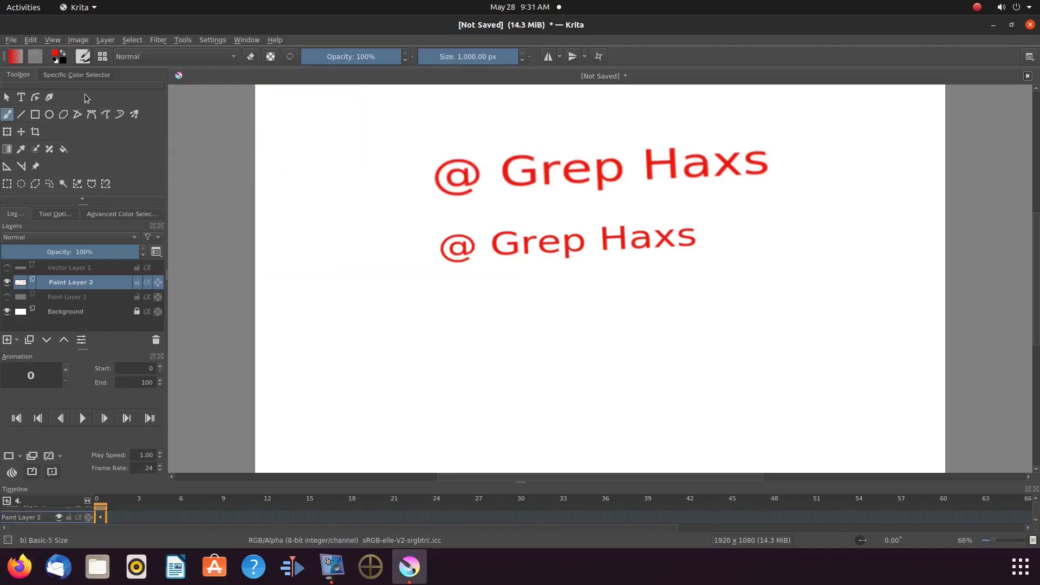
Step: Switch the brush tip from Predefined back to the Auto round 5 px tip
click(83, 56)
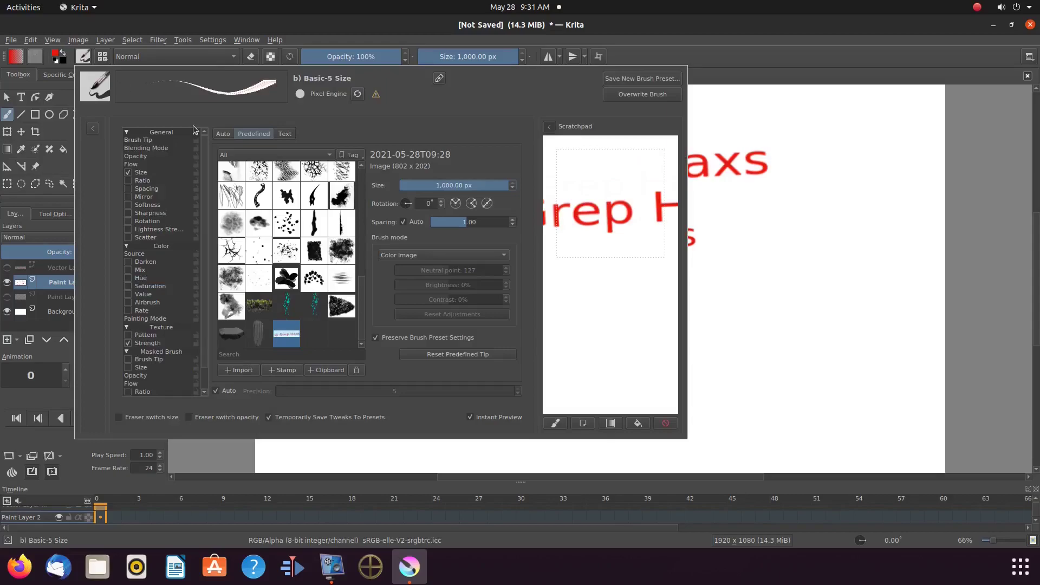
click(223, 134)
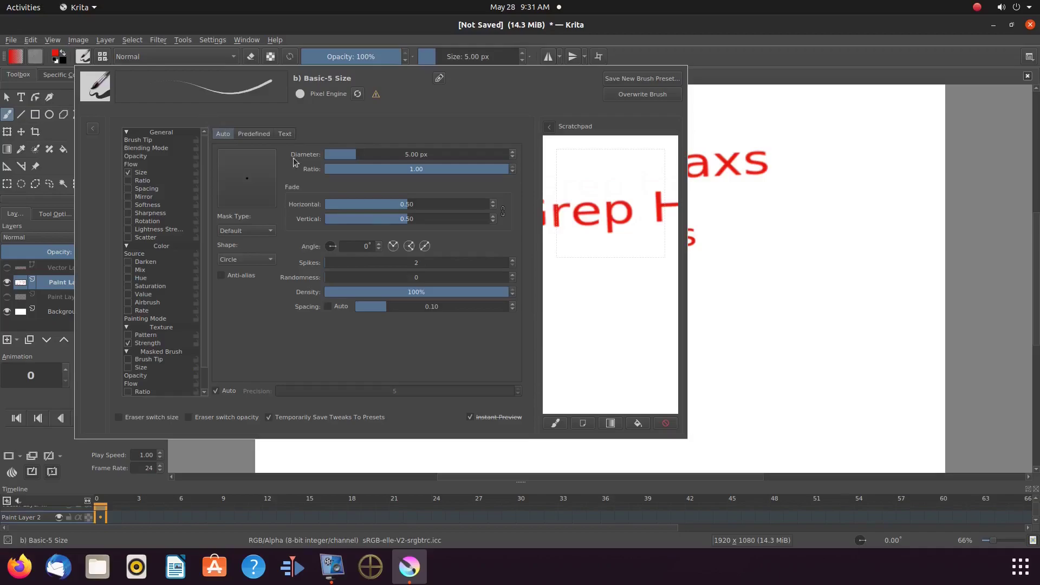
click(726, 295)
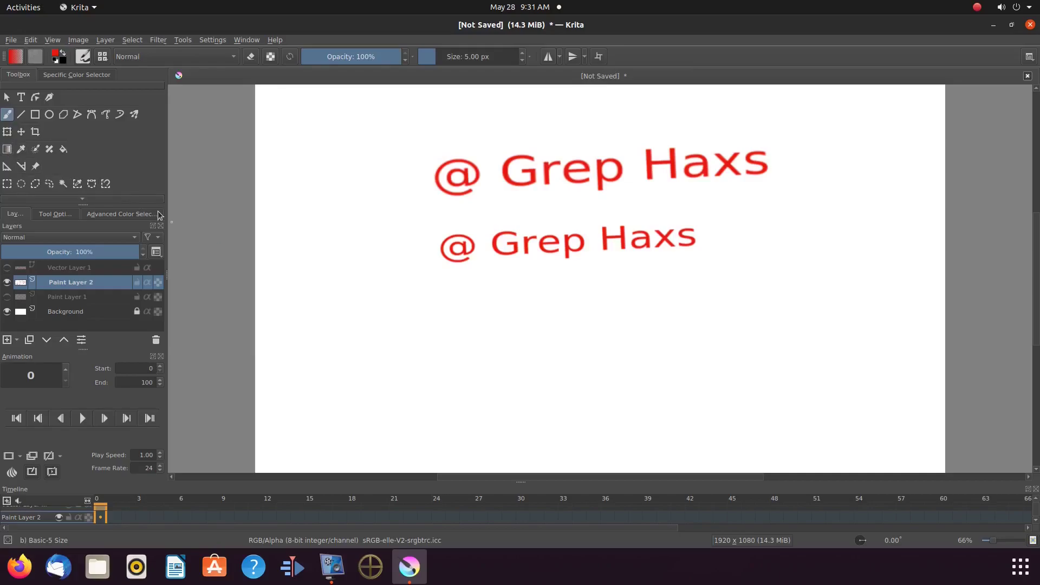
Step: Marquee-select the larger upper @ Grep Haxs stamp and move it to the lower canvas
key(ctrl+r)
drag(409, 129, 775, 201)
click(21, 132)
Step: Transform the lower stamp, stretching it wider left and right and taller up and down
click(10, 134)
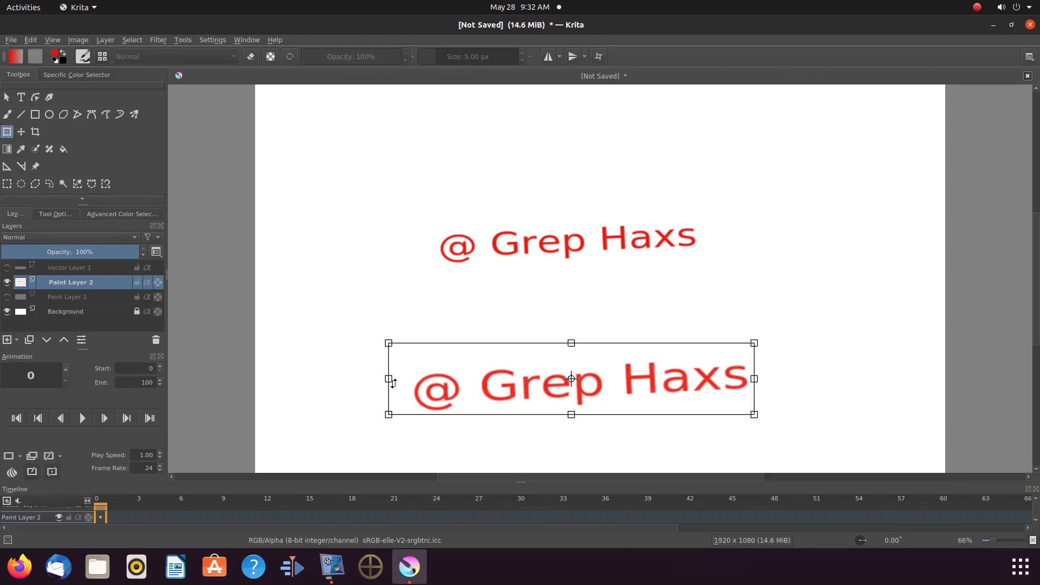
drag(387, 380, 308, 378)
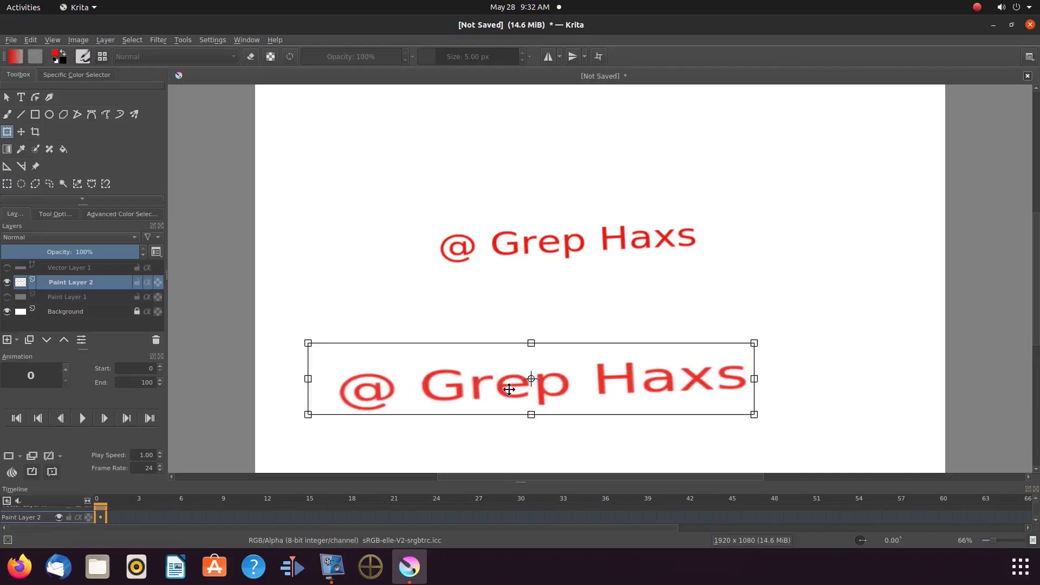
drag(753, 379, 882, 370)
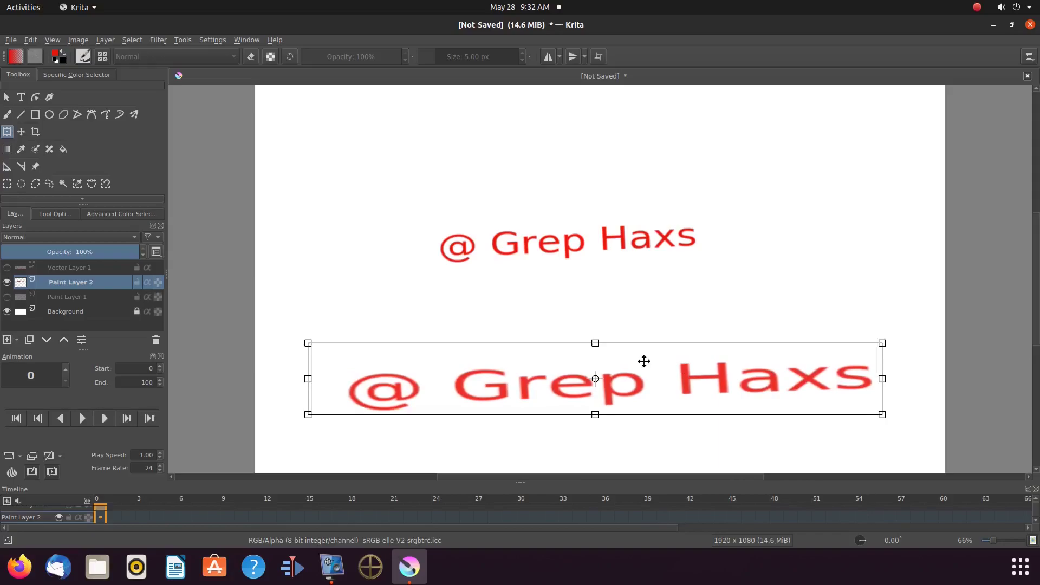
drag(595, 344, 595, 309)
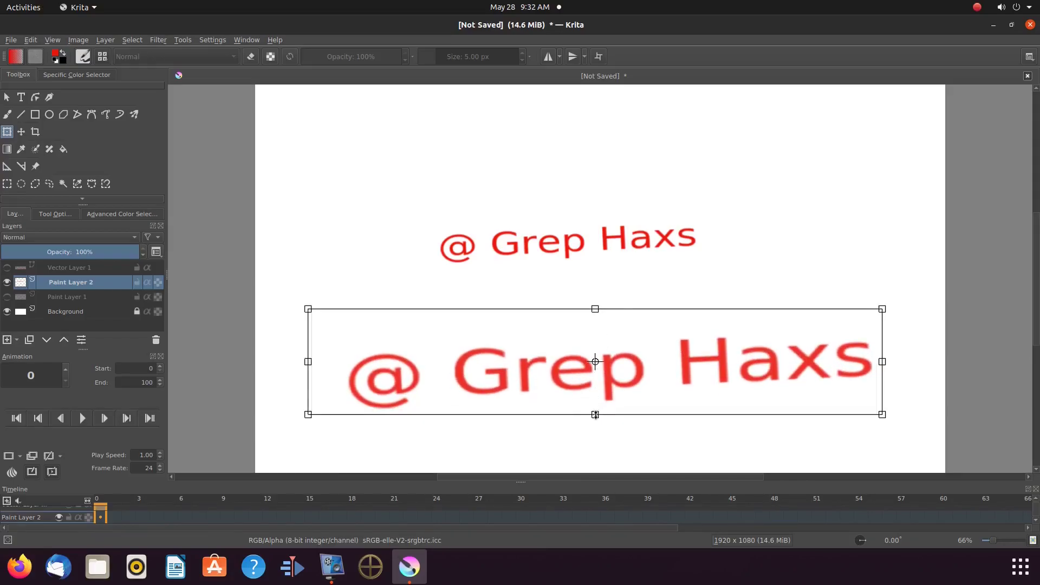
drag(595, 415, 595, 430)
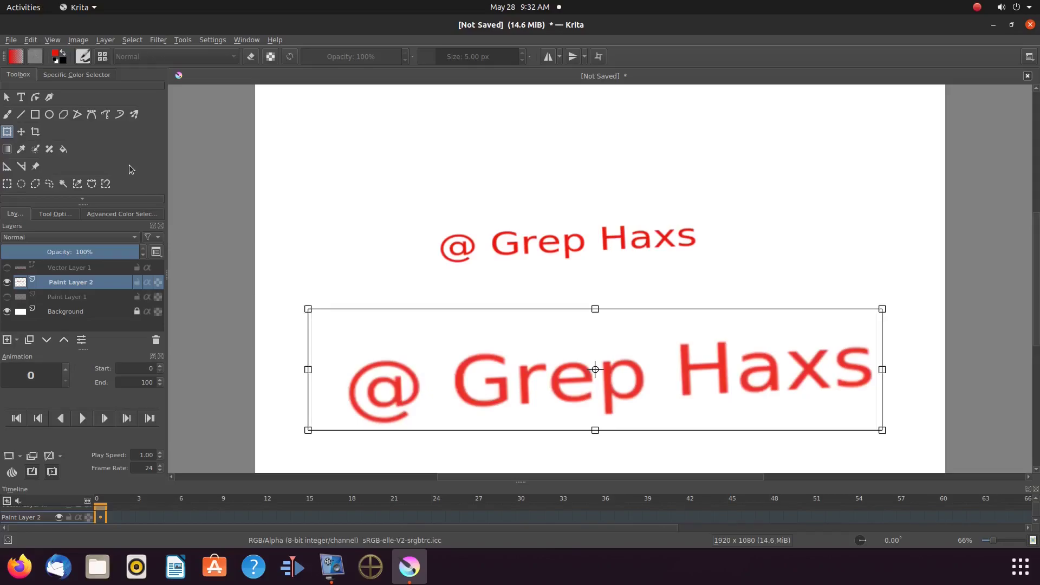
click(7, 115)
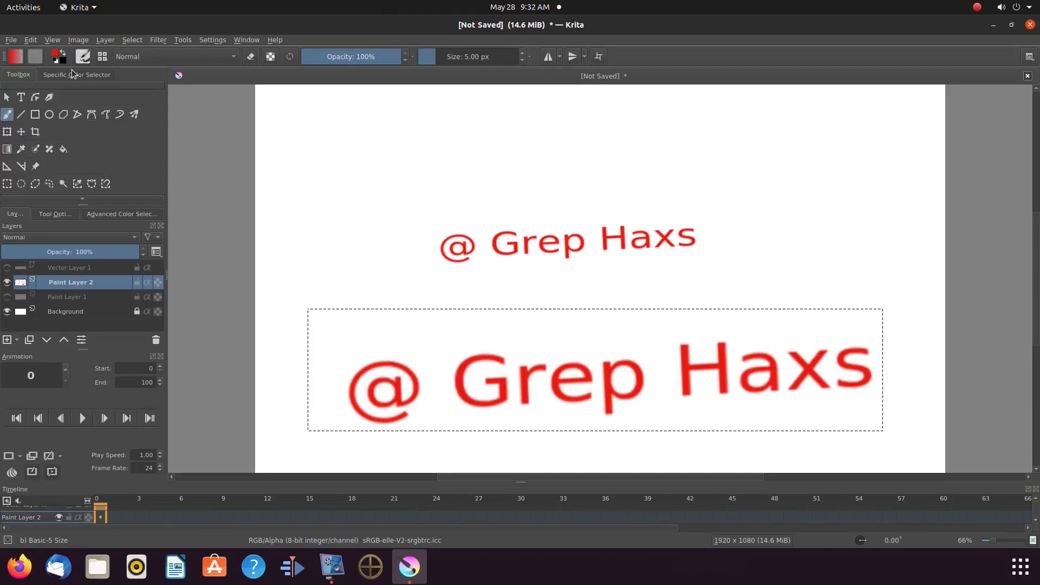
Step: Use Select > Deselect to drop the marching ants around the enlarged lower stamp
click(133, 41)
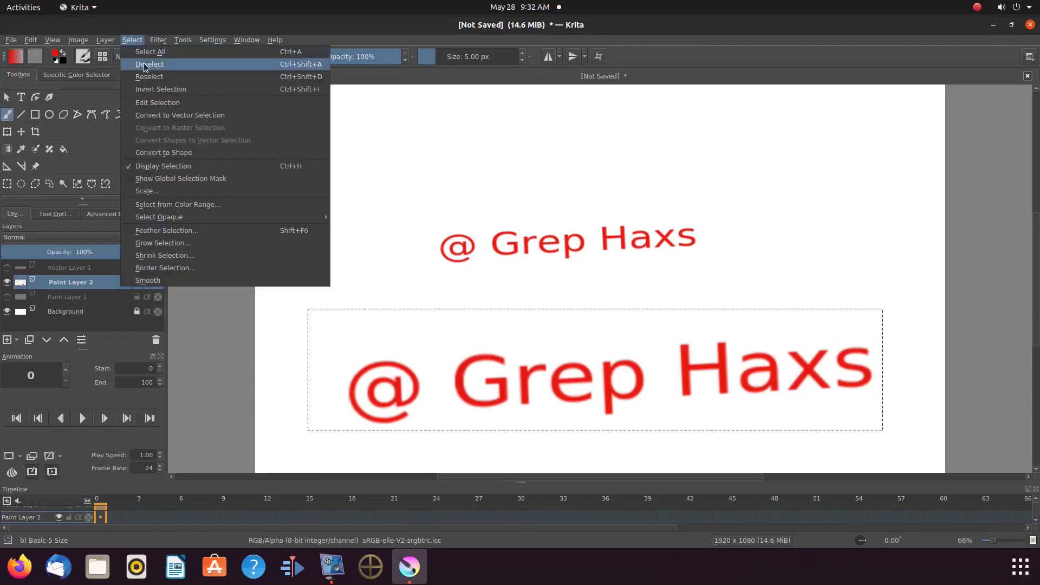
click(146, 65)
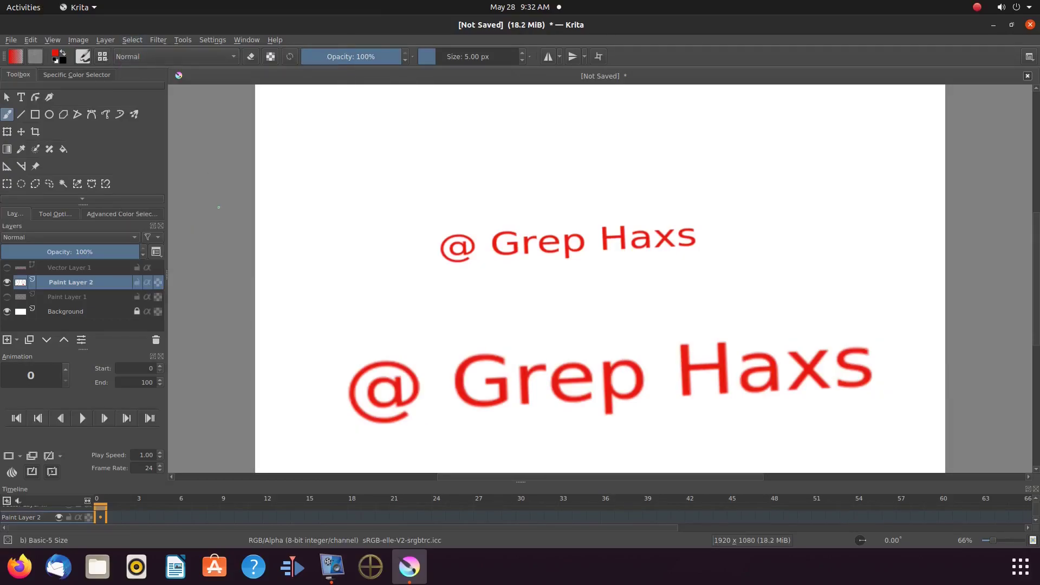